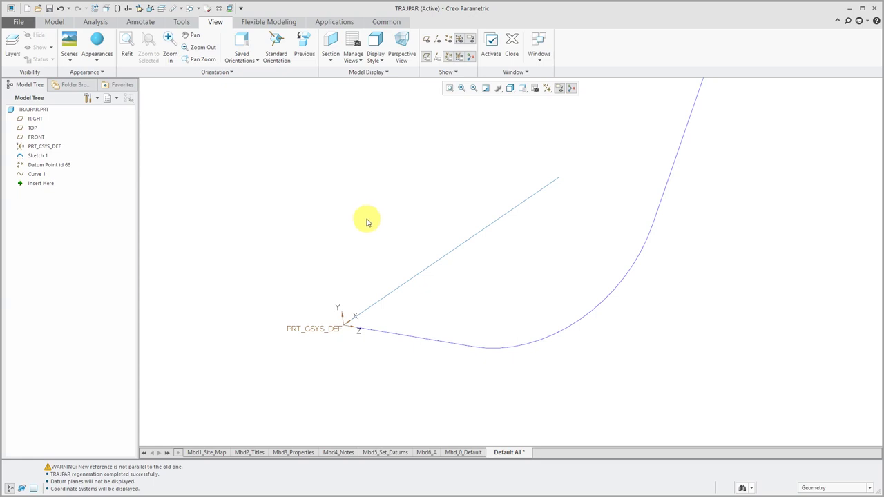
- Start a Sweep from the Model tab with the straight datum line as trajectory
click(52, 23)
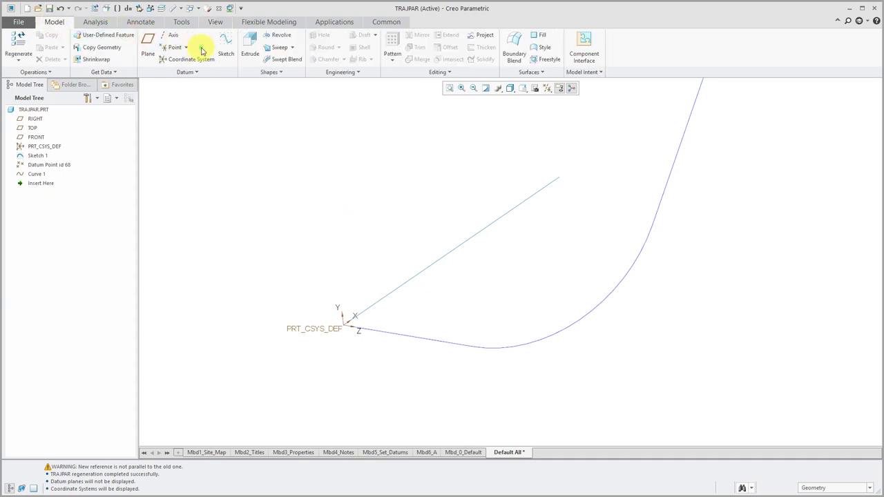
click(276, 45)
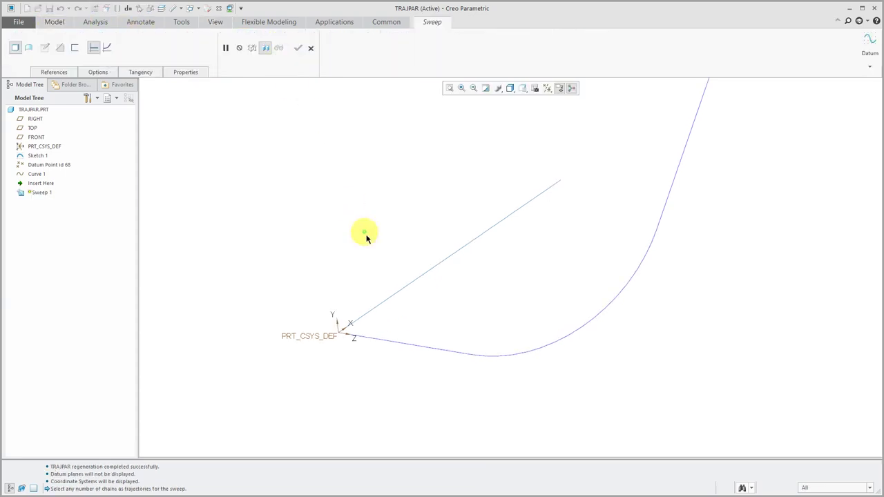
click(398, 293)
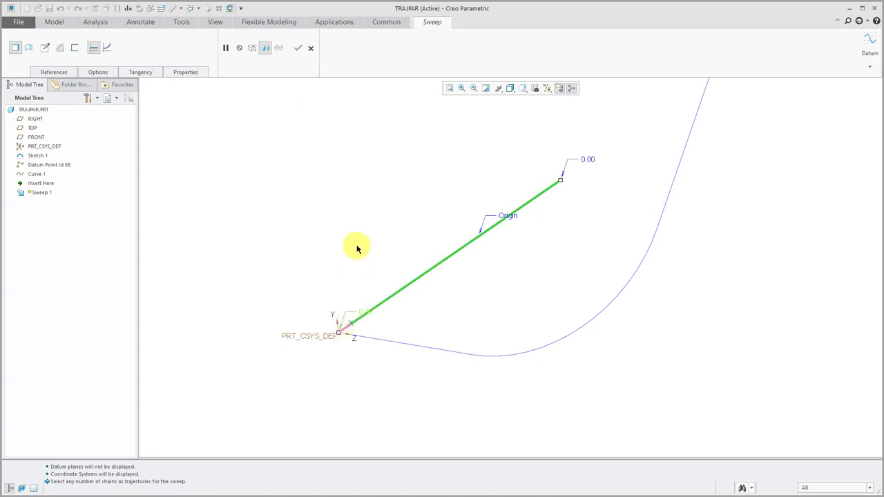
right_click(336, 227)
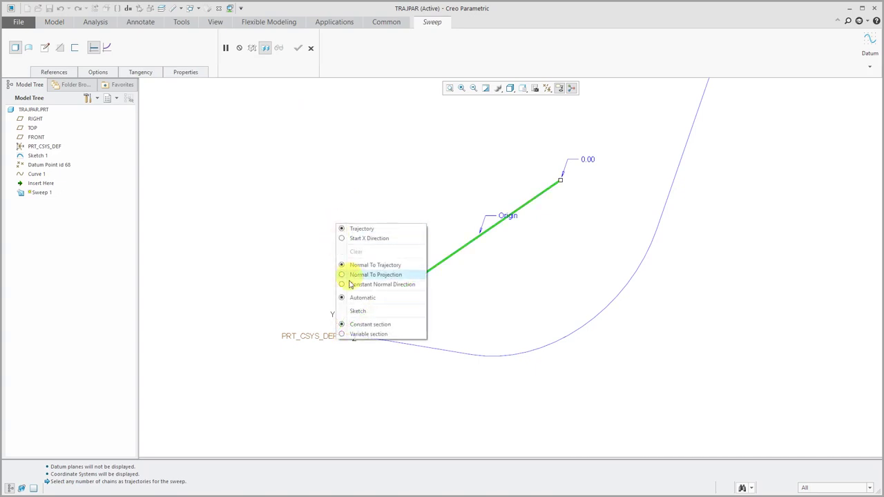
- Sketch a rectangle anchored at the origin as the sweep section
click(365, 314)
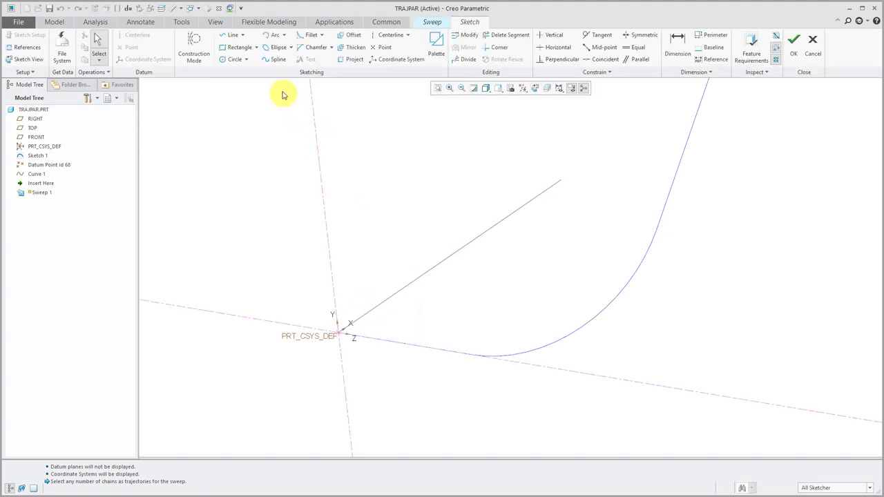
click(238, 47)
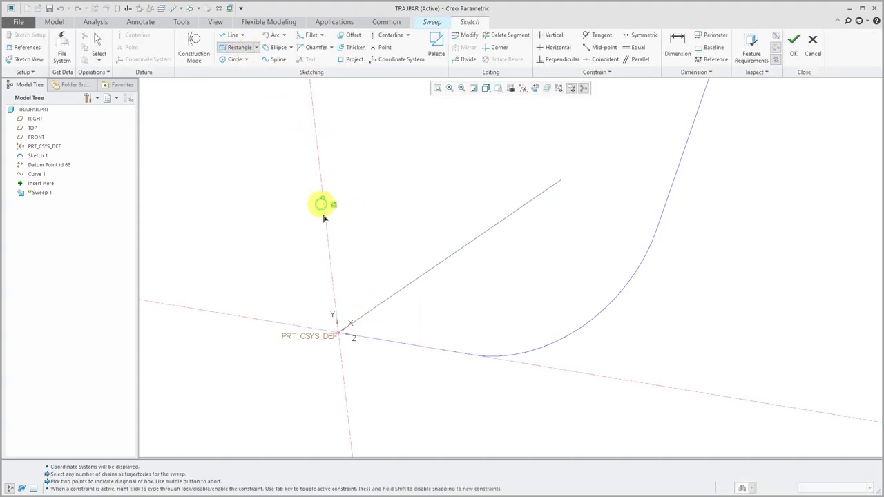
click(339, 335)
click(290, 304)
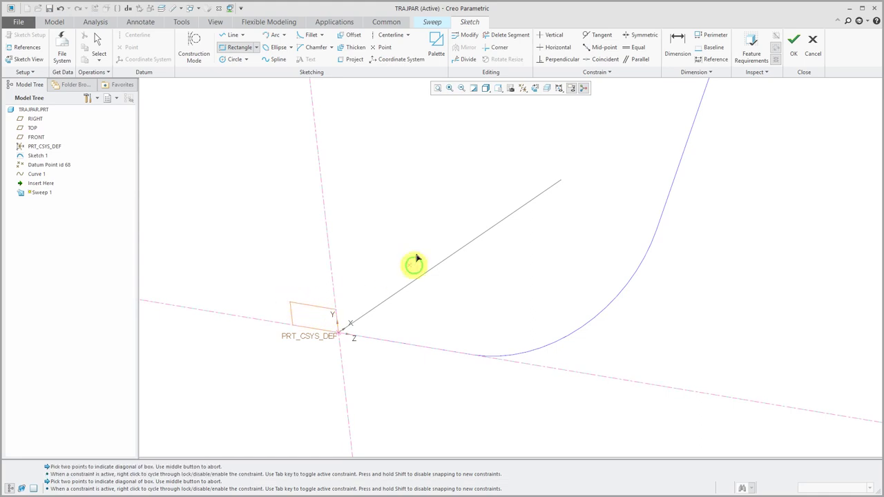
middle_click(414, 252)
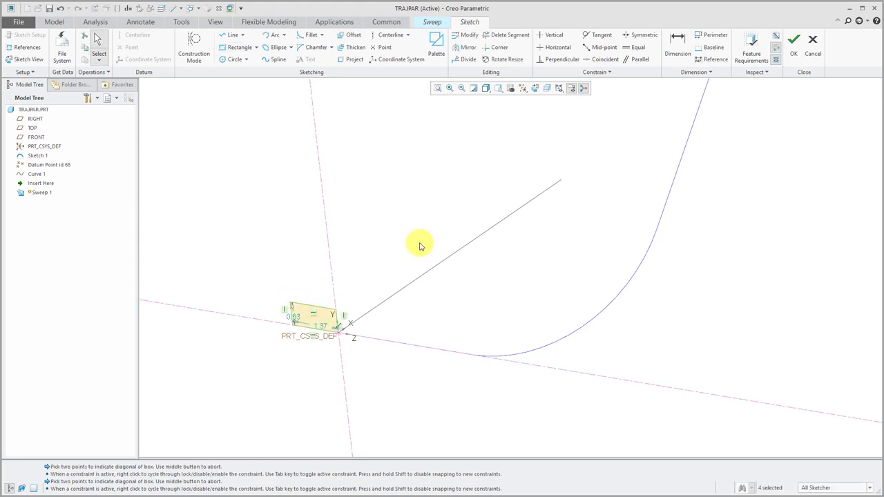
- Set the rectangle's width to 1.00 and height to 0.50
double_click(322, 324)
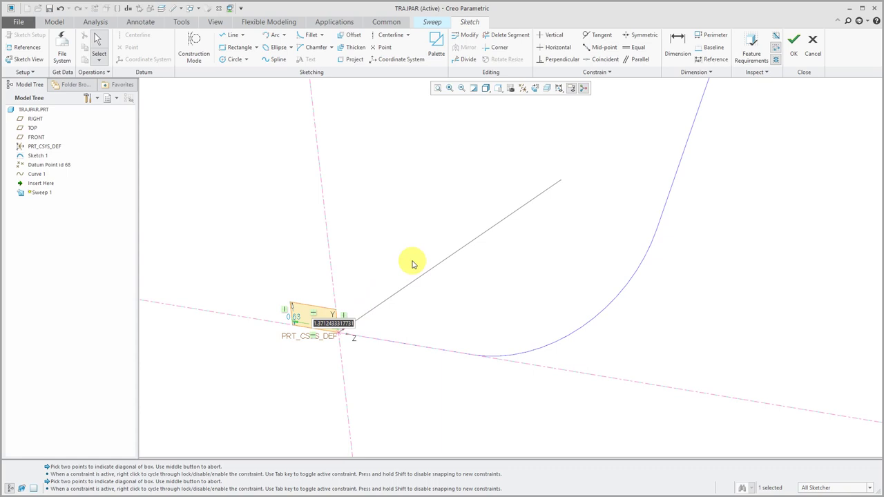
text(1)
key(Return)
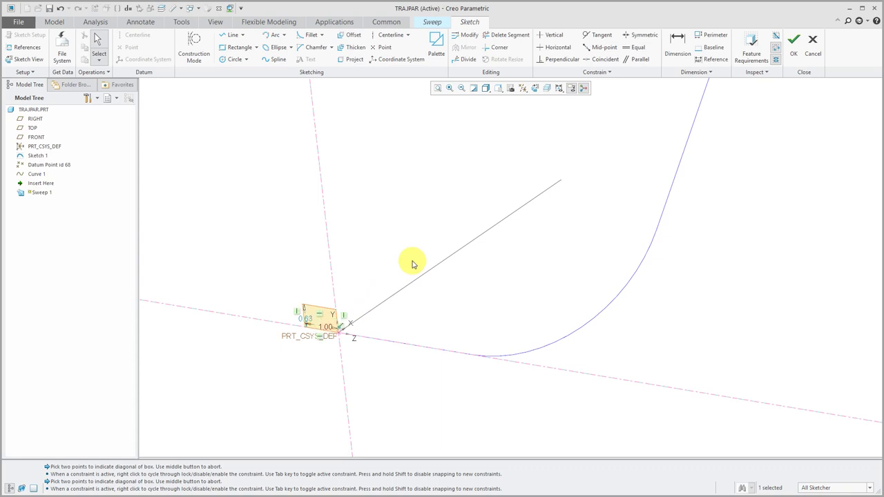
double_click(309, 323)
text(0.5)
key(Return)
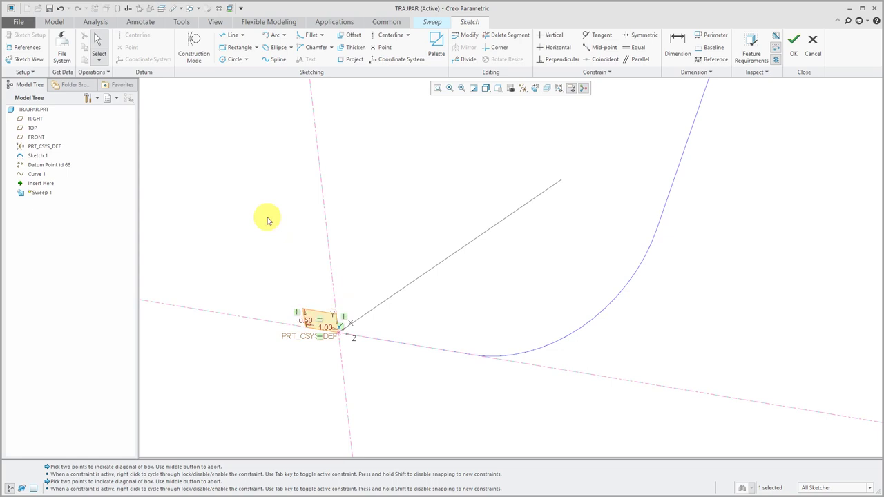
scroll(322, 332, up, 3)
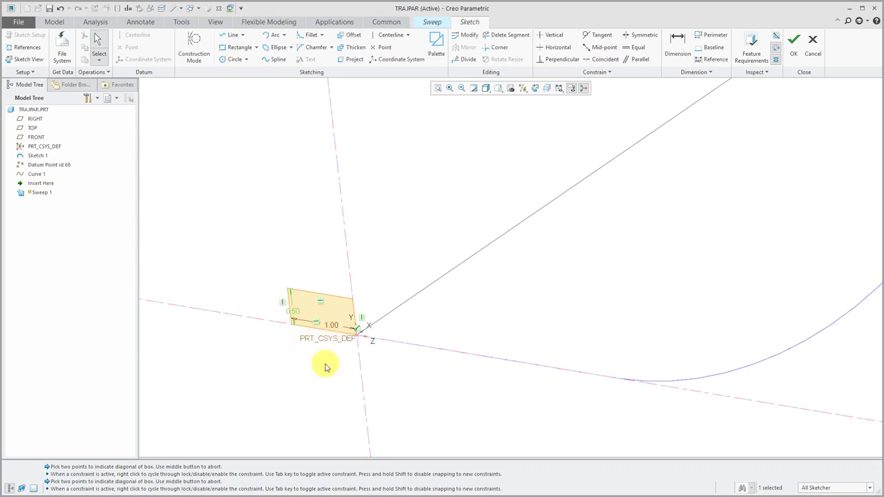
scroll(338, 354, down, 2)
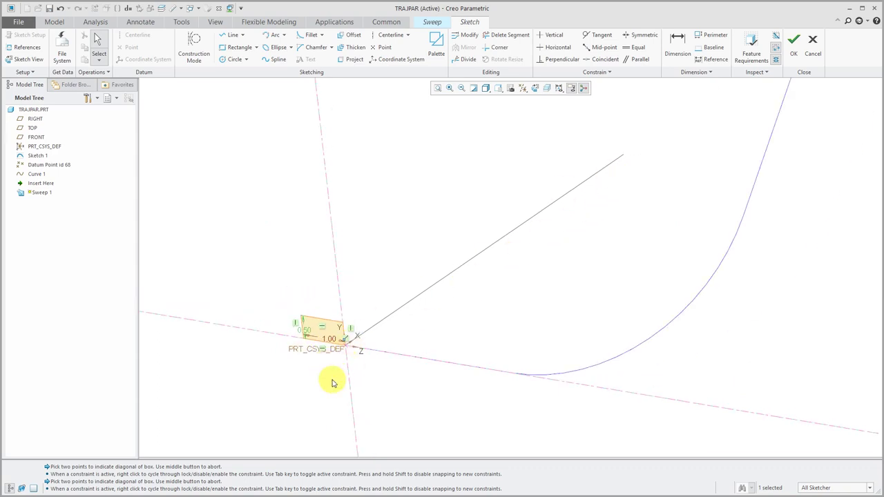
- Add relations sd3 = 1 + trajpar and sd4 = 2 + trajpar in the Relations editor
click(182, 25)
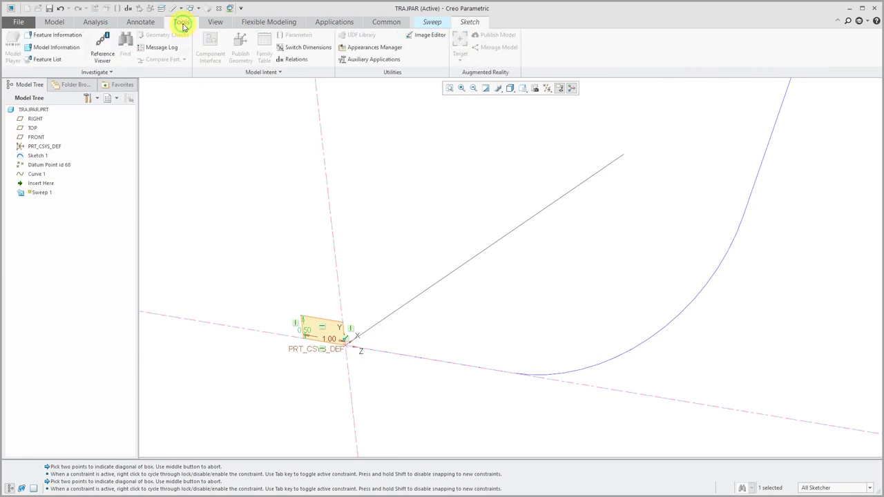
click(290, 61)
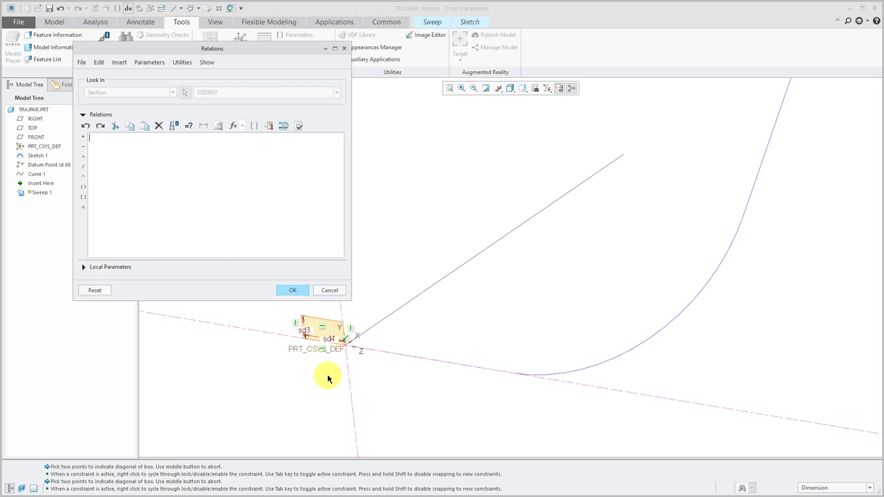
click(304, 332)
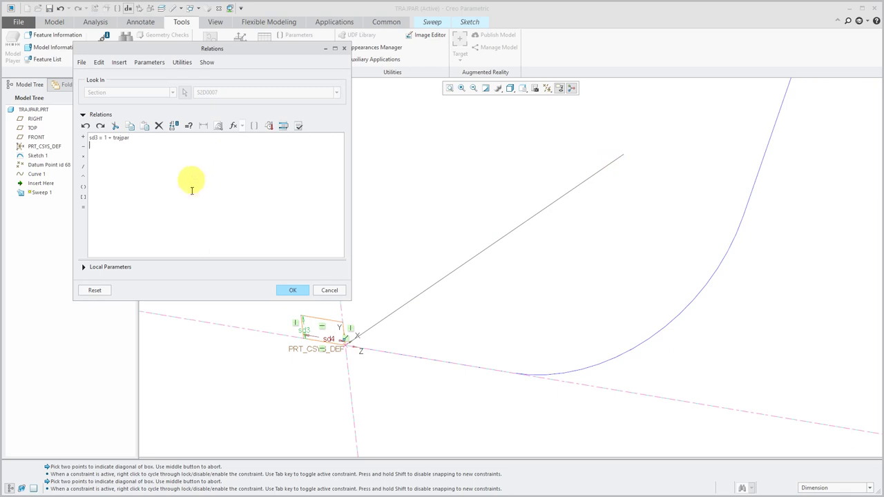
click(333, 343)
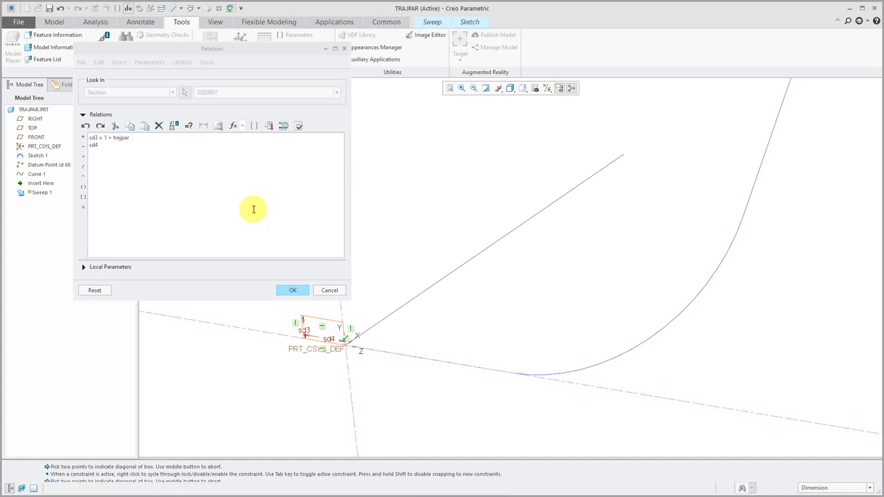
click(131, 144)
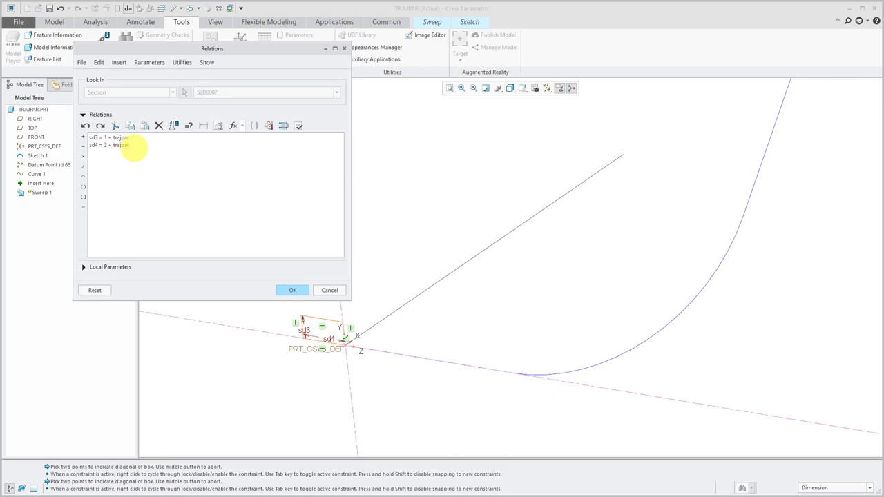
click(289, 291)
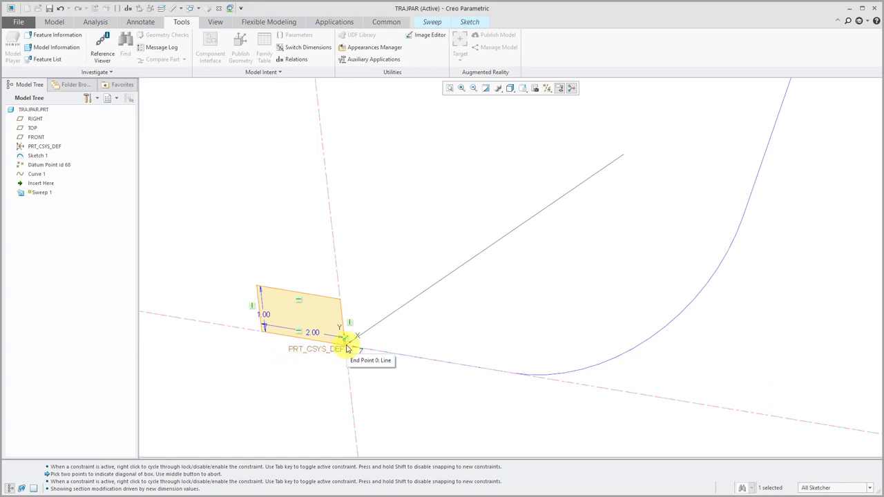
- Close the section sketch and orbit to view the rectangular block preview
click(471, 24)
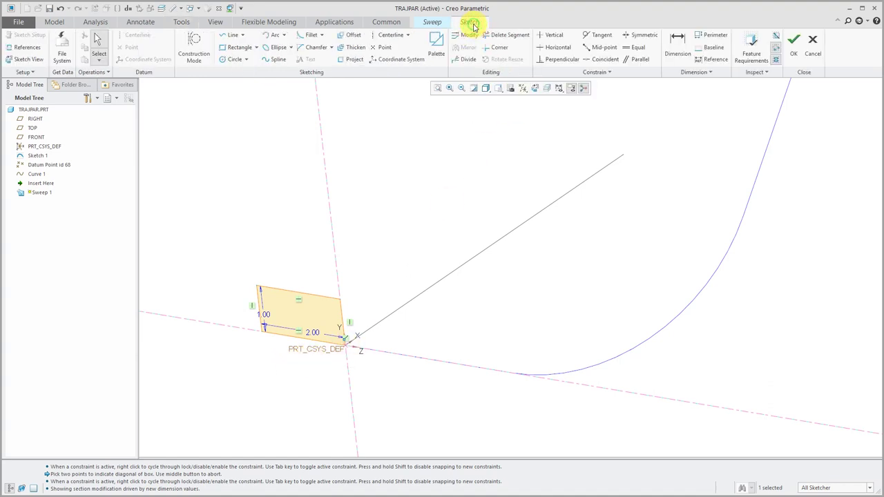
click(795, 44)
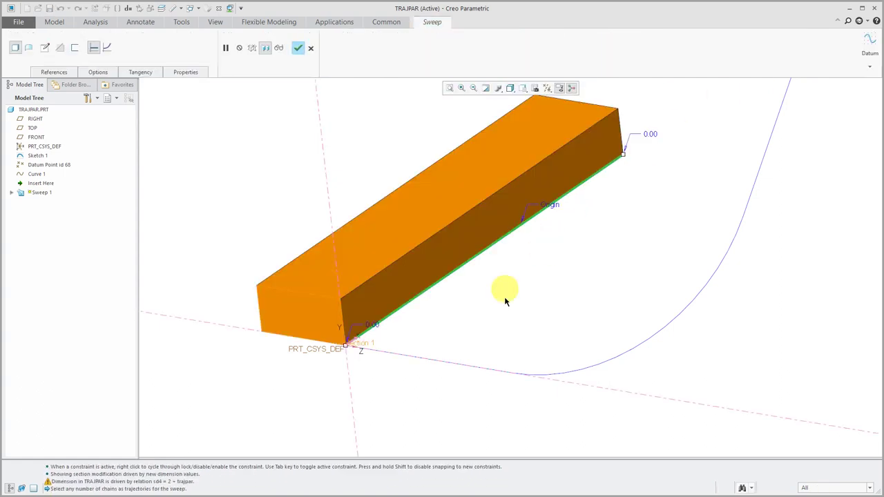
middle_drag(466, 293, 385, 123)
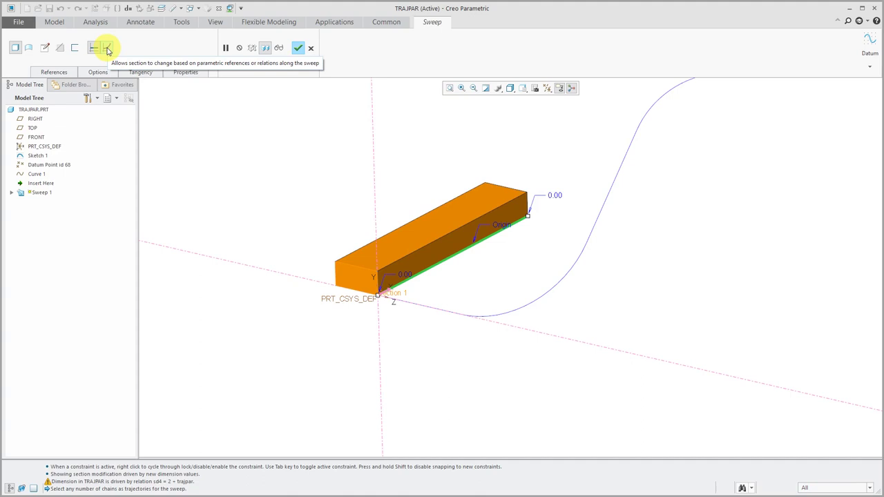
- Make the section variable, inspect the tapered preview, and complete Sweep 1
click(107, 48)
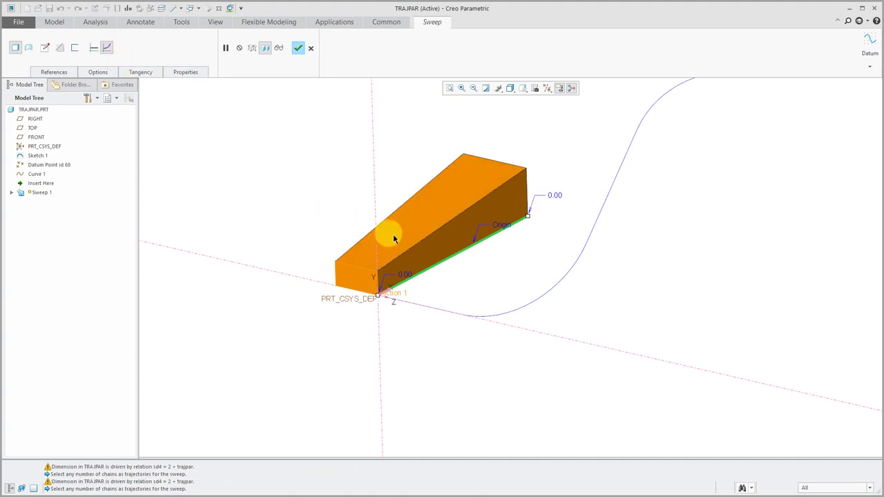
middle_drag(422, 221, 486, 283)
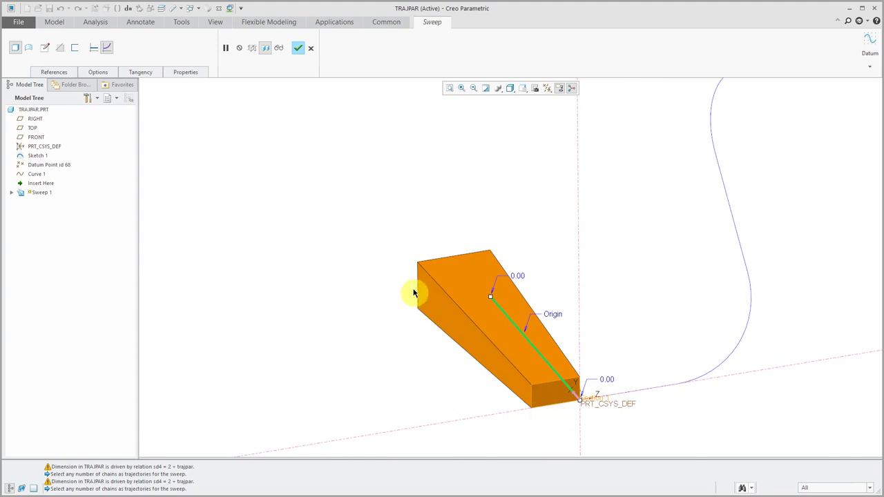
scroll(418, 294, down, 3)
middle_drag(419, 294, 511, 301)
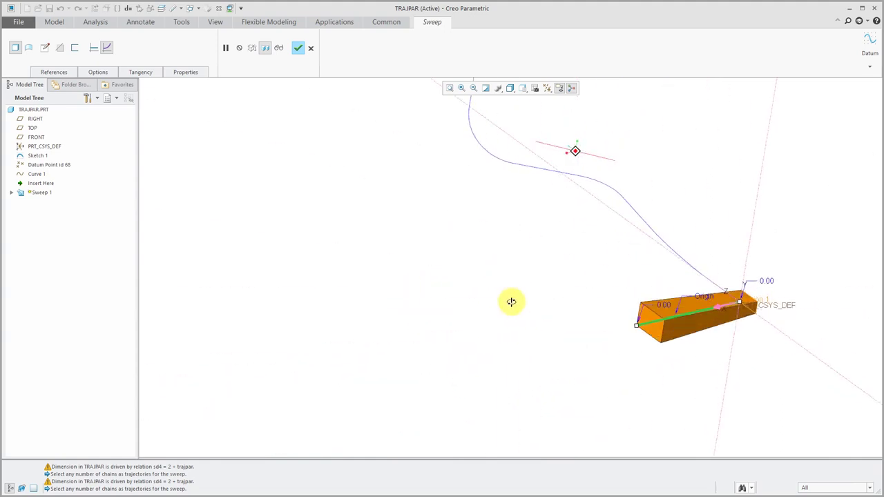
middle_drag(638, 330, 785, 320)
scroll(769, 306, up, 2)
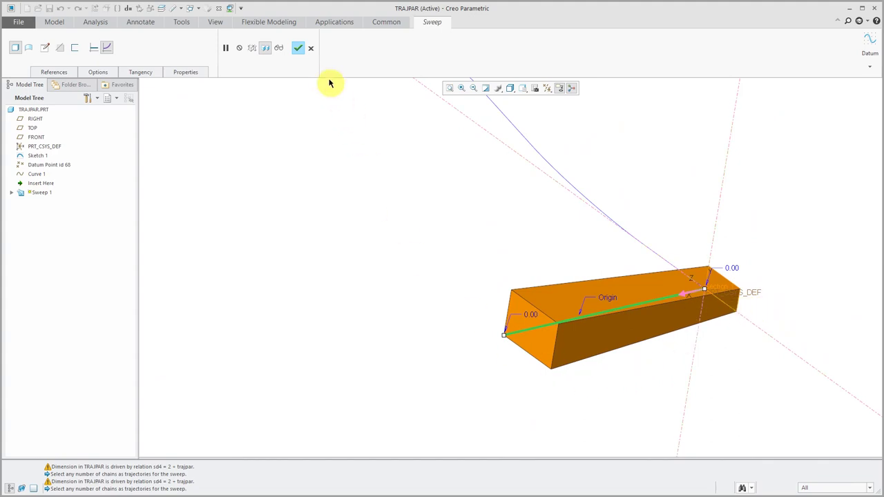
click(298, 47)
middle_drag(433, 302, 296, 214)
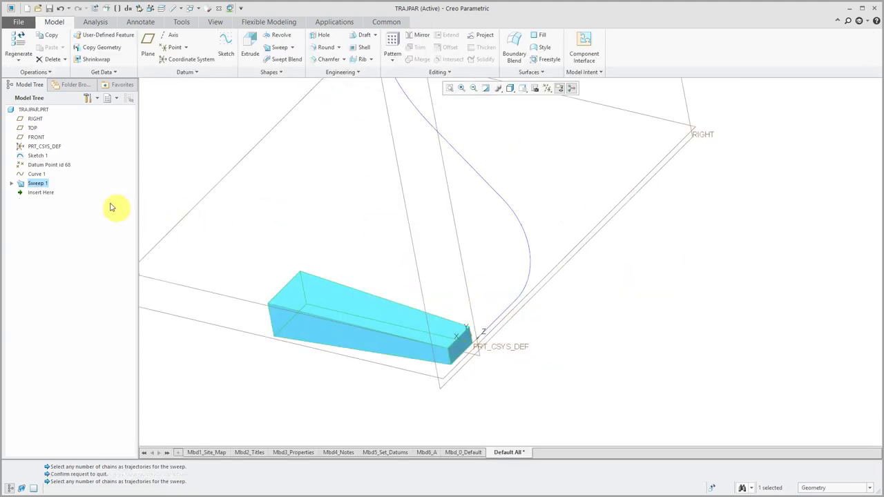
- Suppress Sweep 1 from the Model Tree and confirm
right_click(38, 184)
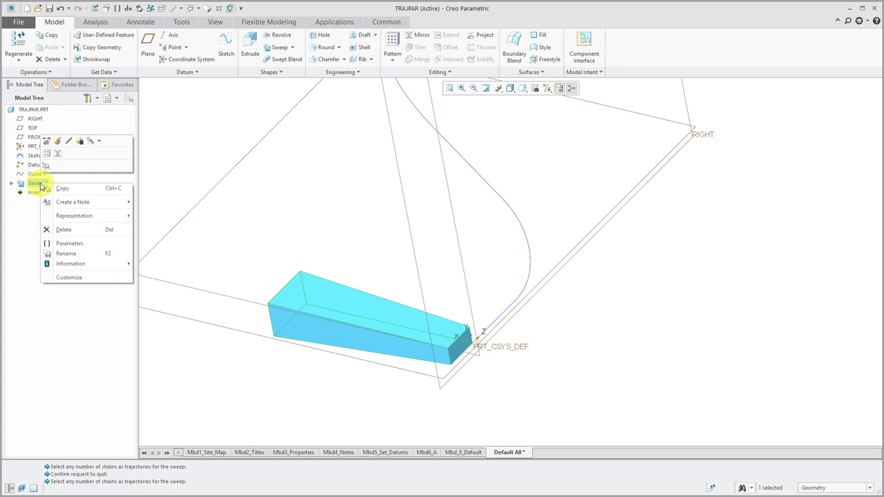
click(79, 141)
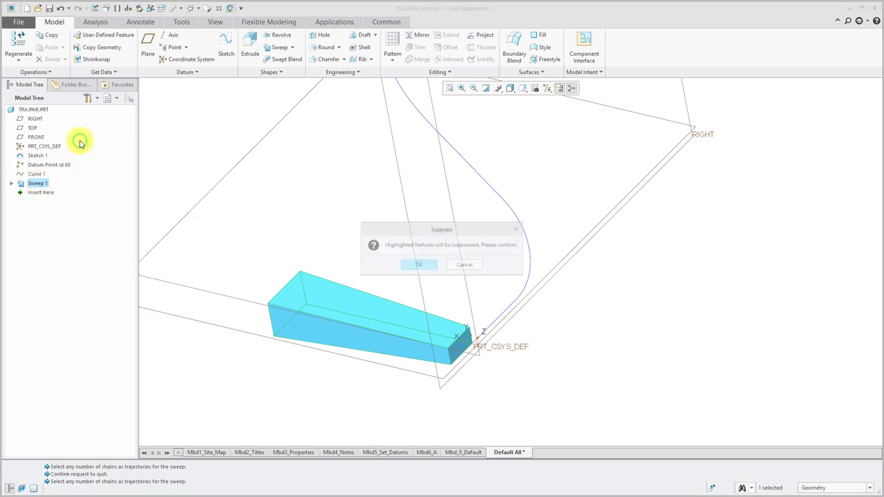
click(419, 265)
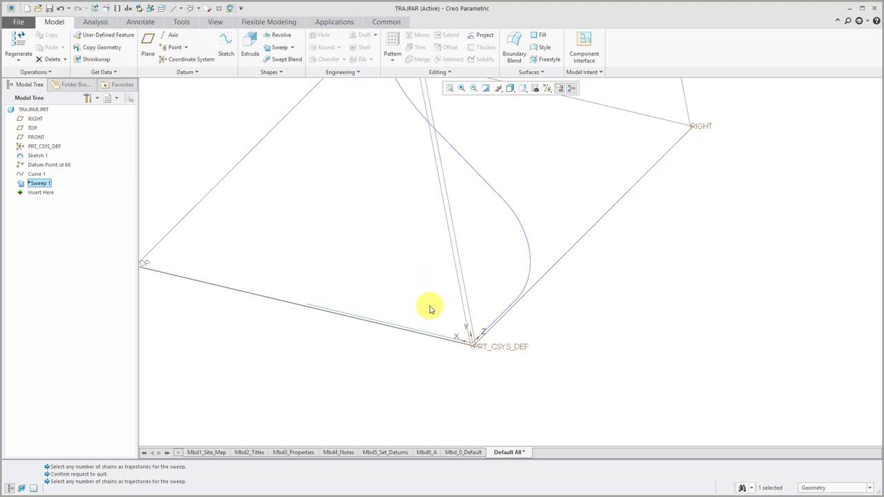
- Start a new sweep using the curved datum curve as trajectory
click(276, 47)
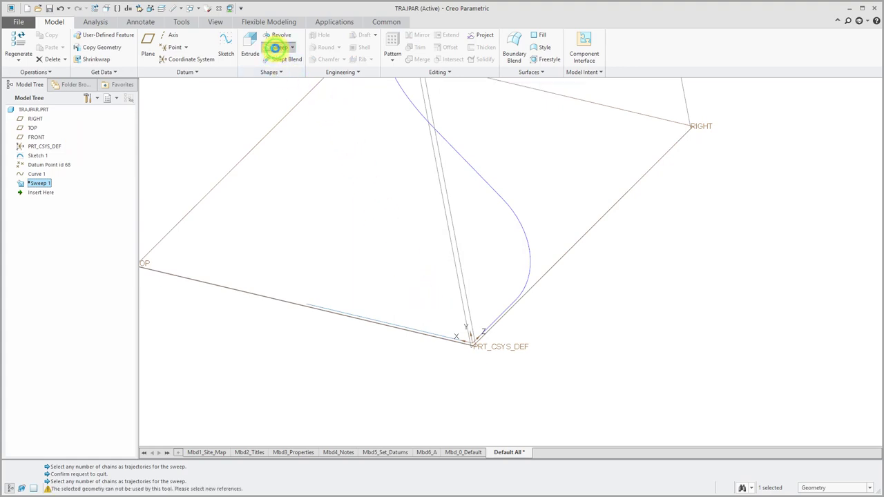
click(524, 240)
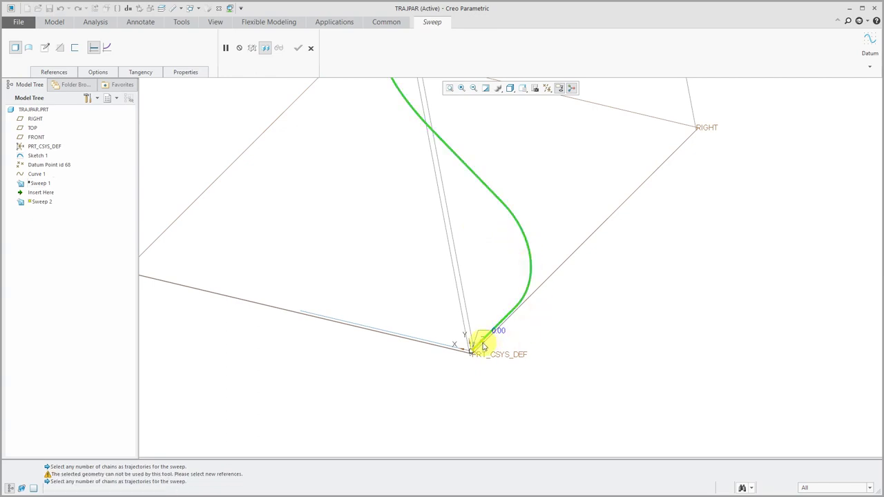
middle_drag(490, 379, 492, 380)
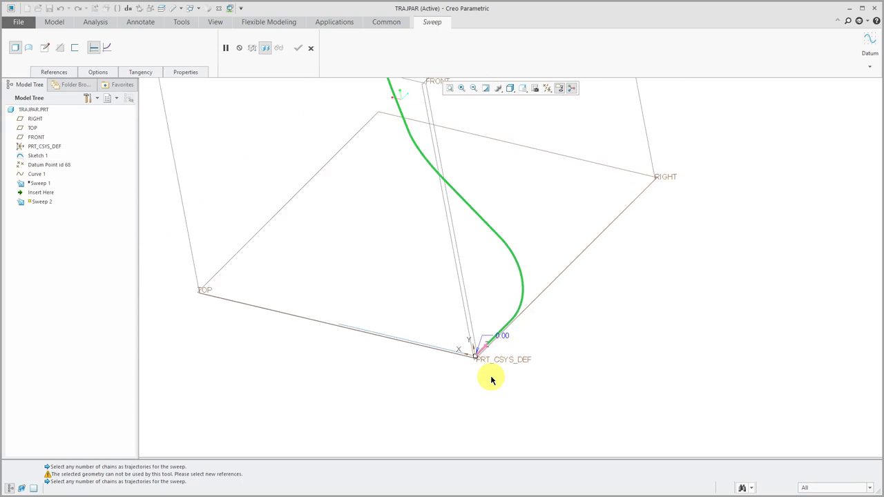
- Open the section sketch, then quit Sketcher without saving
click(50, 51)
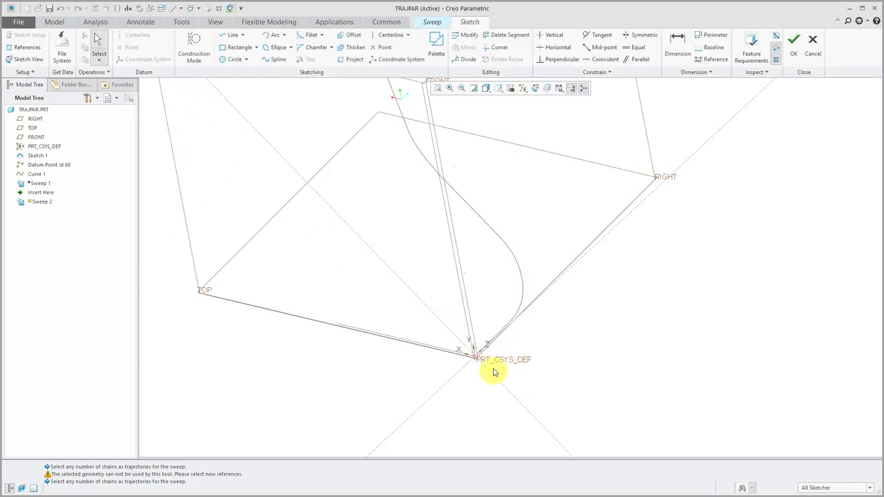
mouse_move(493, 373)
middle_down()
mouse_move(517, 360)
mouse_move(509, 358)
middle_up()
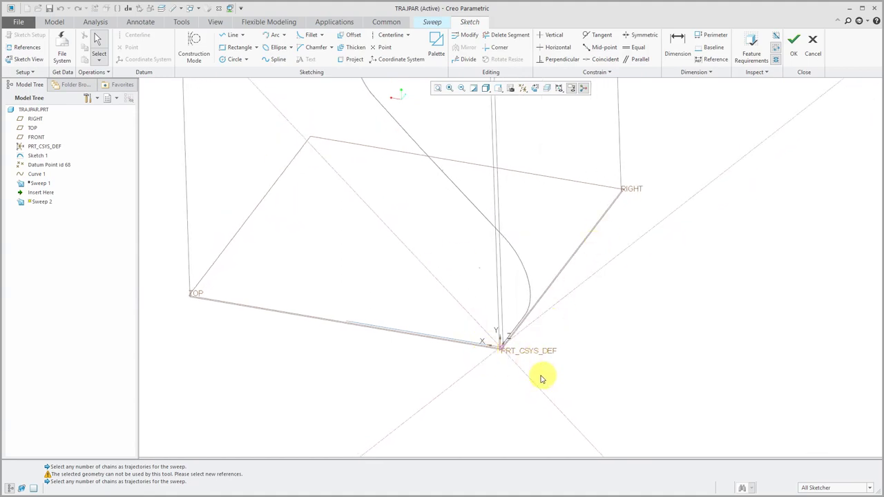
click(814, 48)
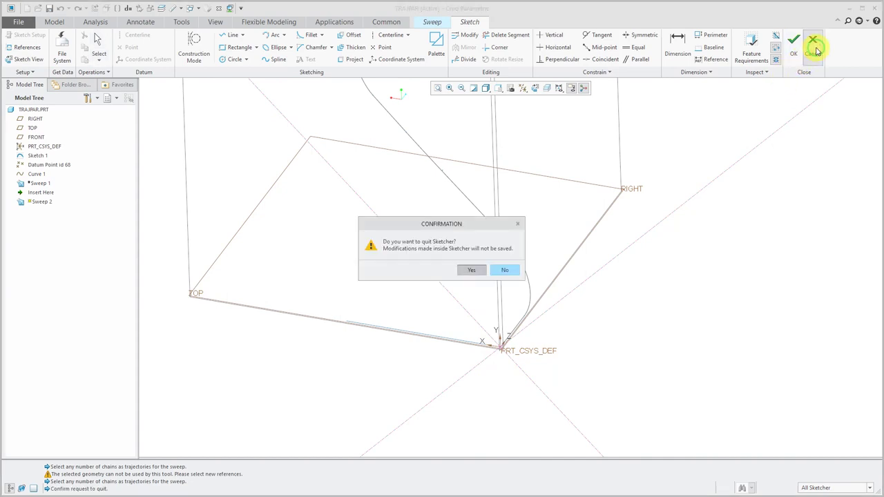
click(471, 271)
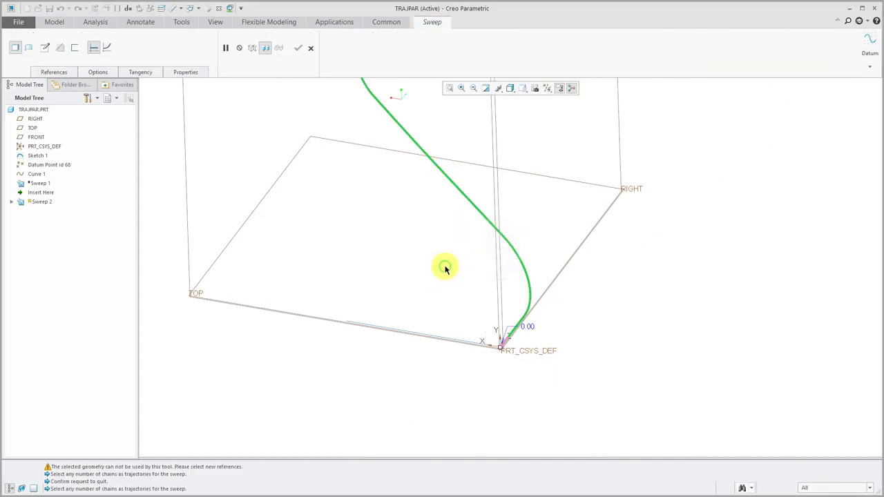
- Set the RIGHT datum plane as the section's X-direction reference and reopen the section sketch
click(50, 71)
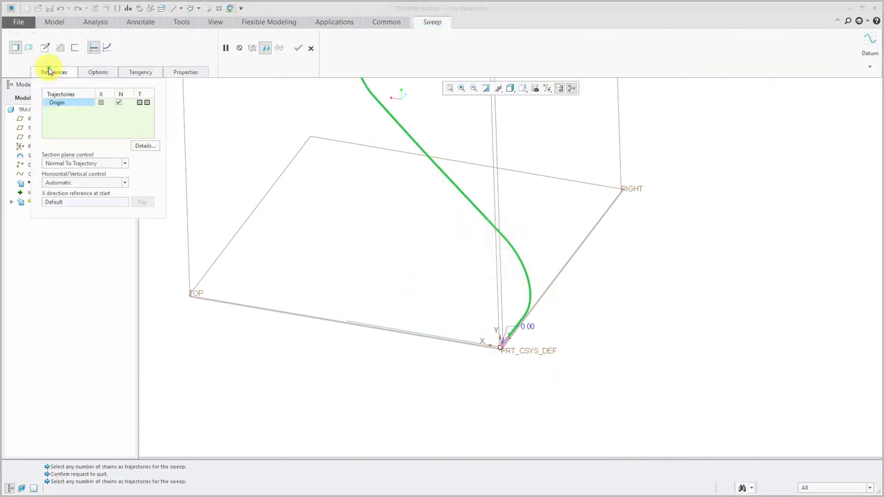
click(67, 205)
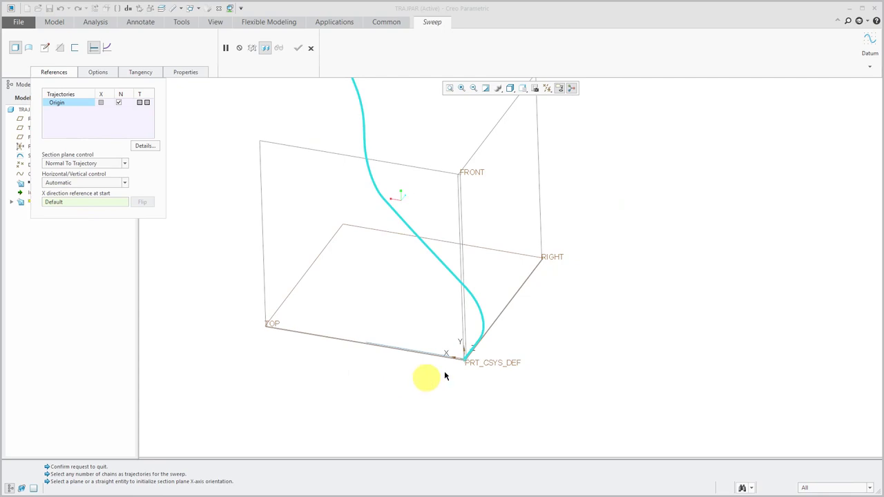
click(541, 160)
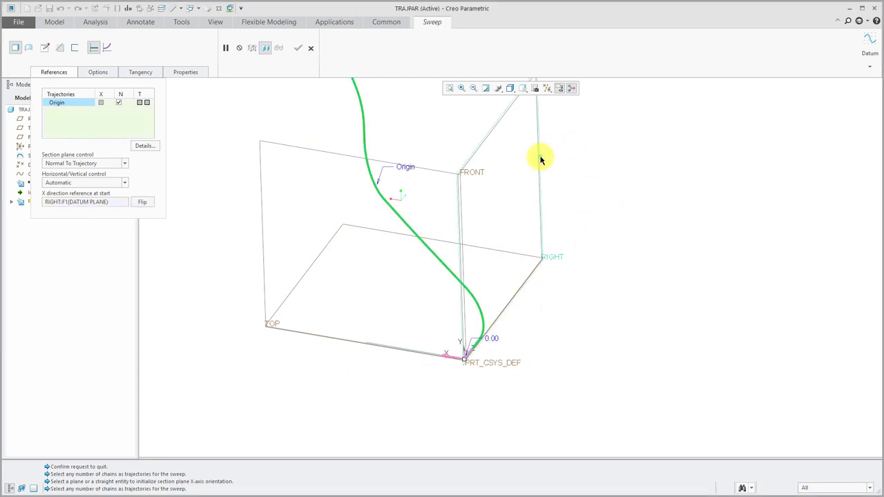
right_click(274, 161)
click(303, 249)
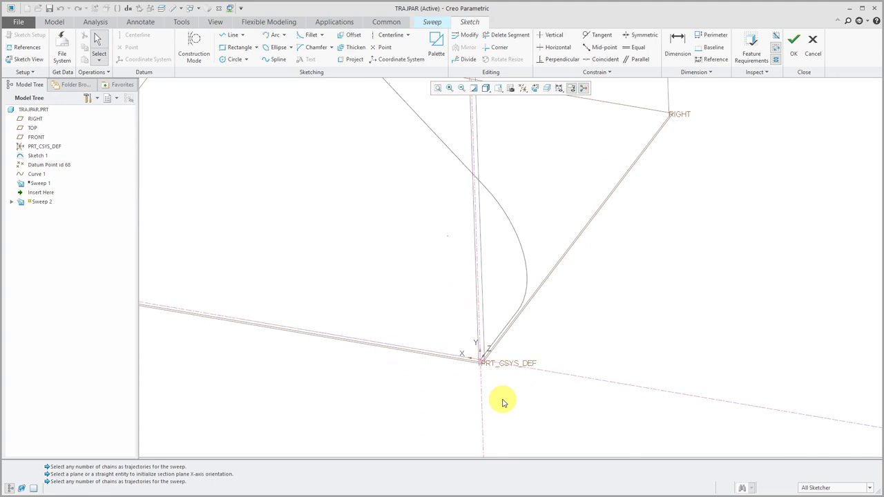
- Draw a rectangle near the trajectory origin as the section
click(239, 47)
click(449, 352)
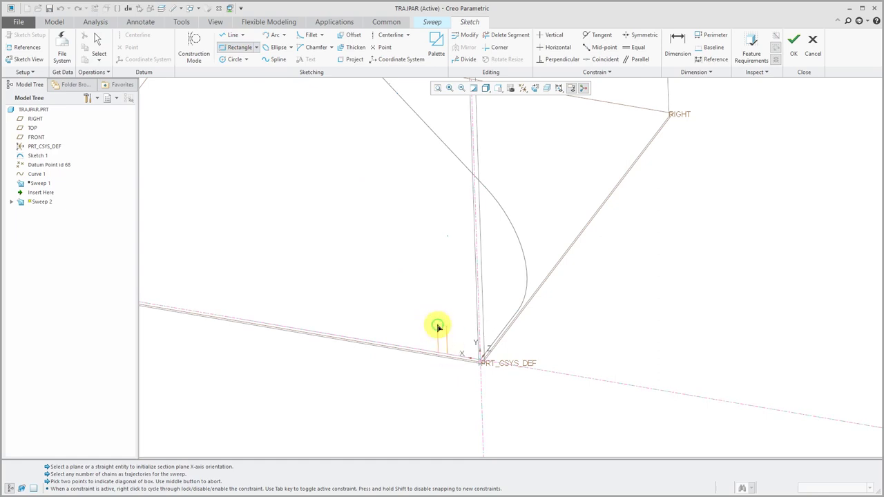
click(377, 309)
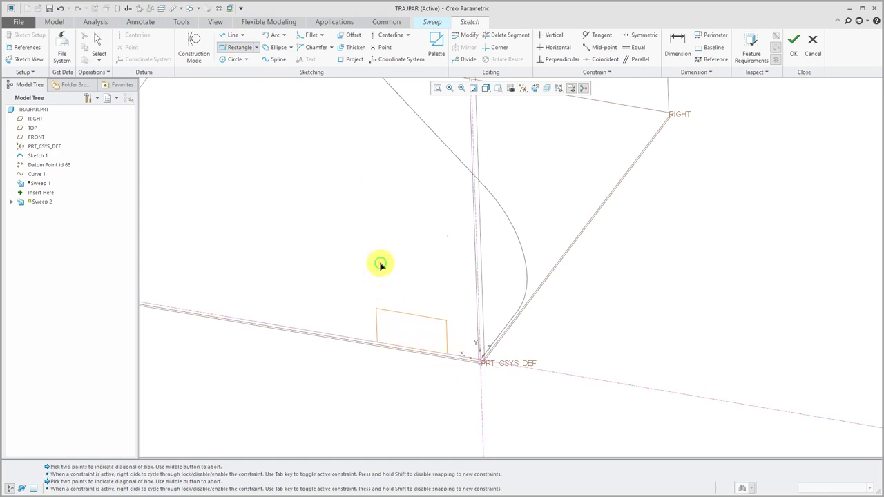
middle_click(381, 269)
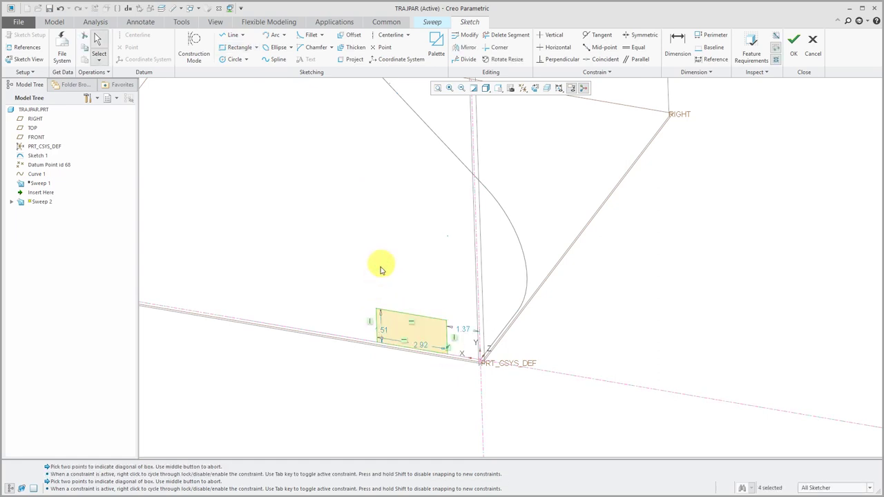
- Set the rectangle to width 2, height 1, and offset 0.5 from the origin
double_click(421, 345)
text(2)
key(Return)
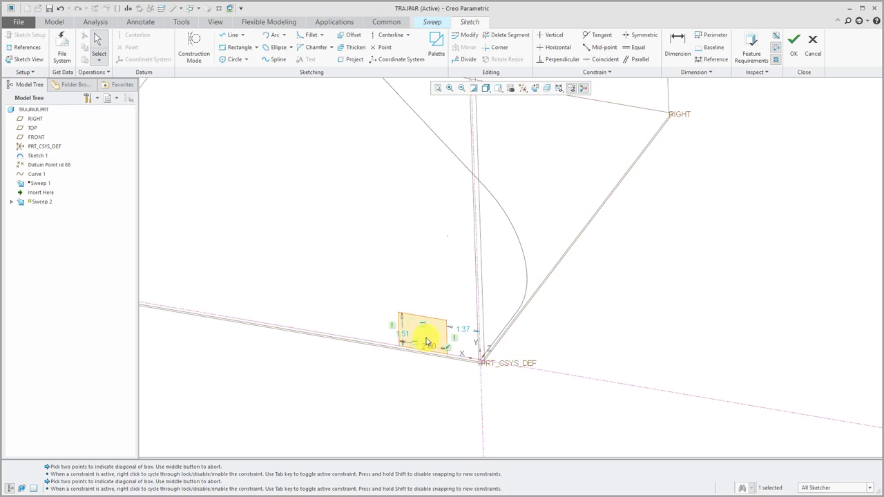
double_click(407, 337)
text(1.5131876247168)
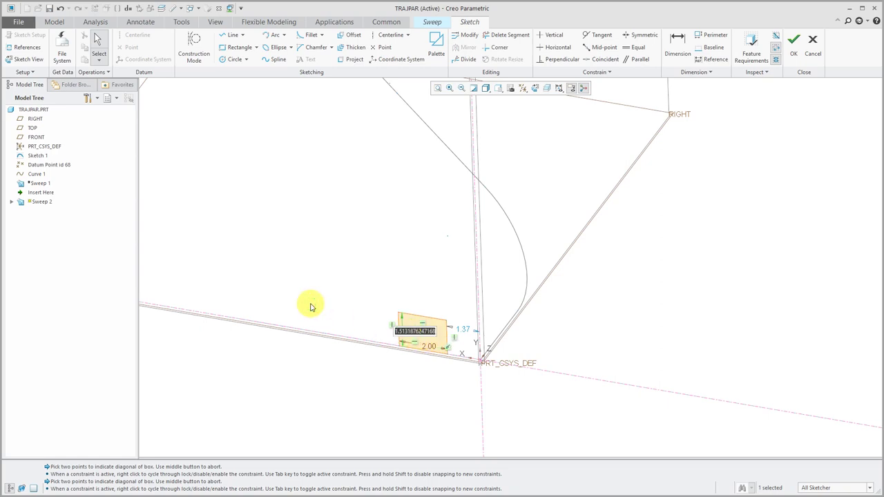
key(Return)
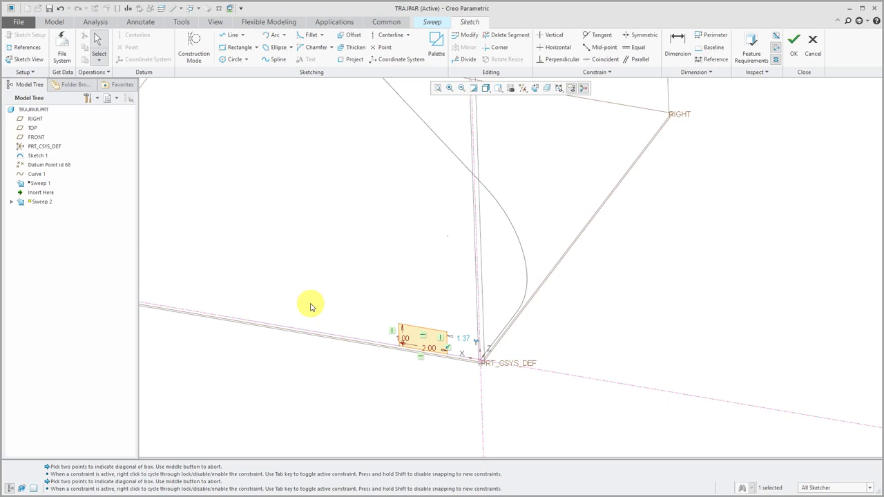
double_click(462, 339)
text(0.5)
key(Return)
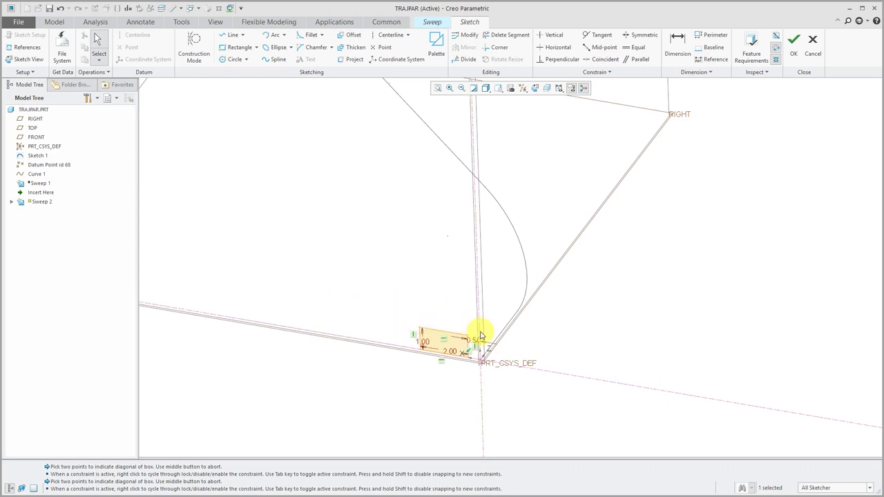
- Enter relations sd5 = trajpar, sd3 = 1 + trajpar, sd4 = 2 + trajpar^2
click(181, 23)
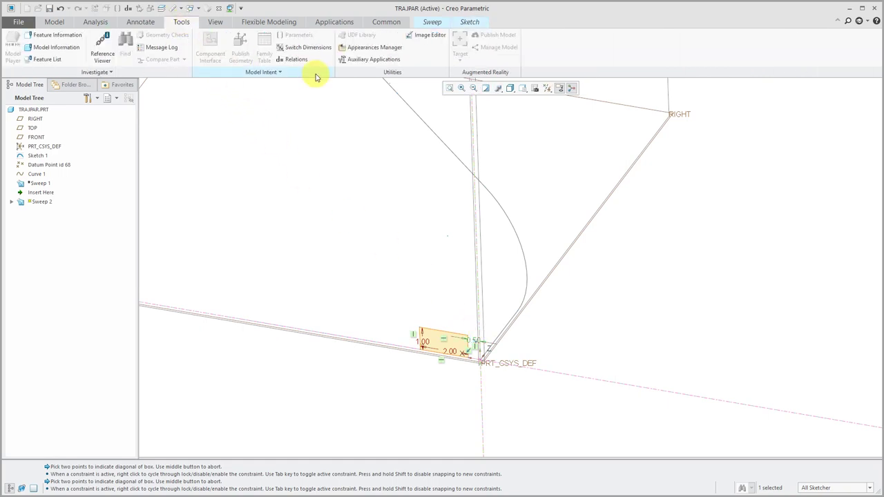
click(293, 59)
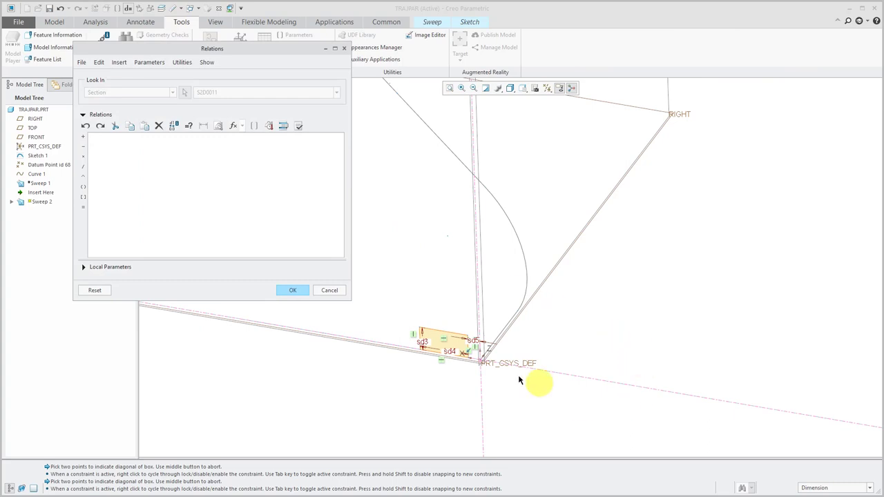
click(475, 341)
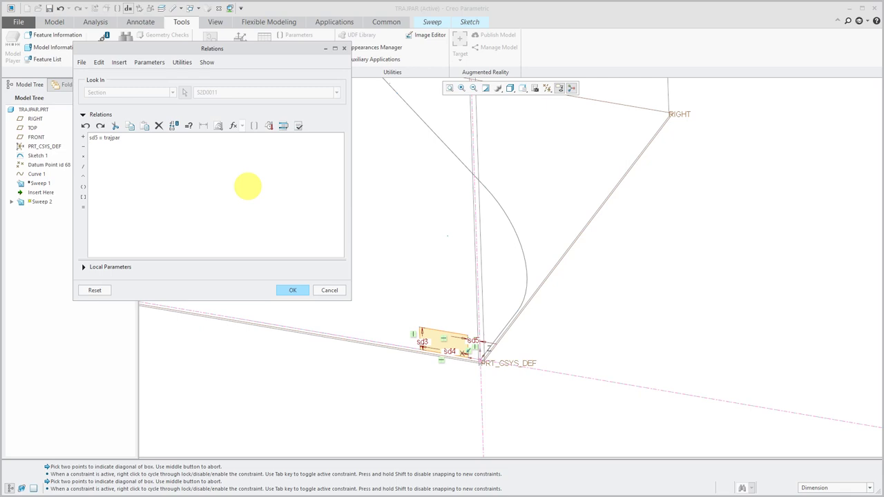
scroll(419, 338, up, 2)
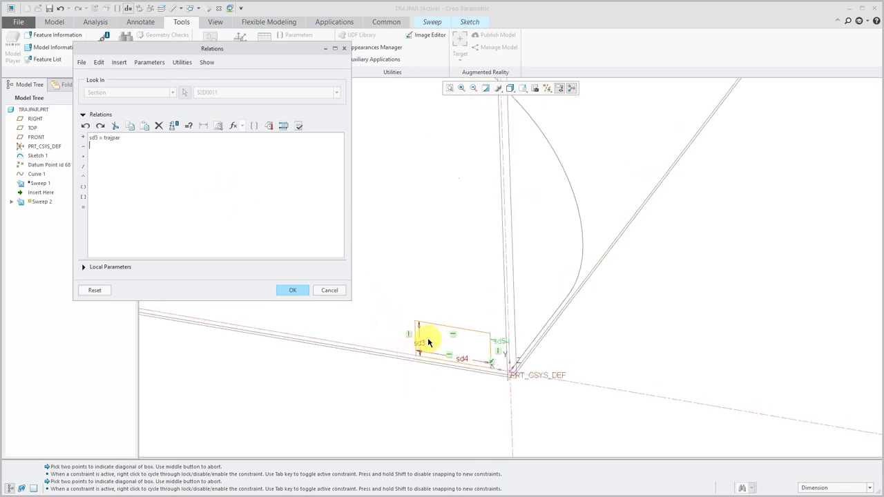
scroll(415, 371, up, 1)
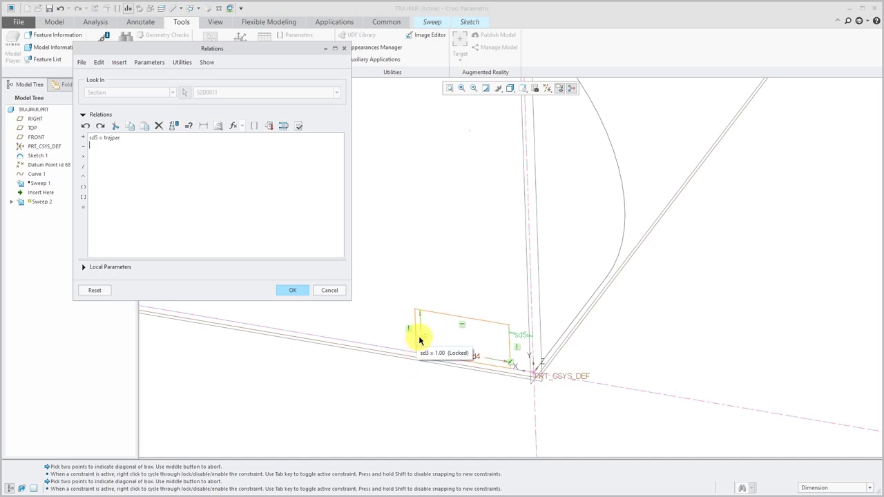
click(420, 340)
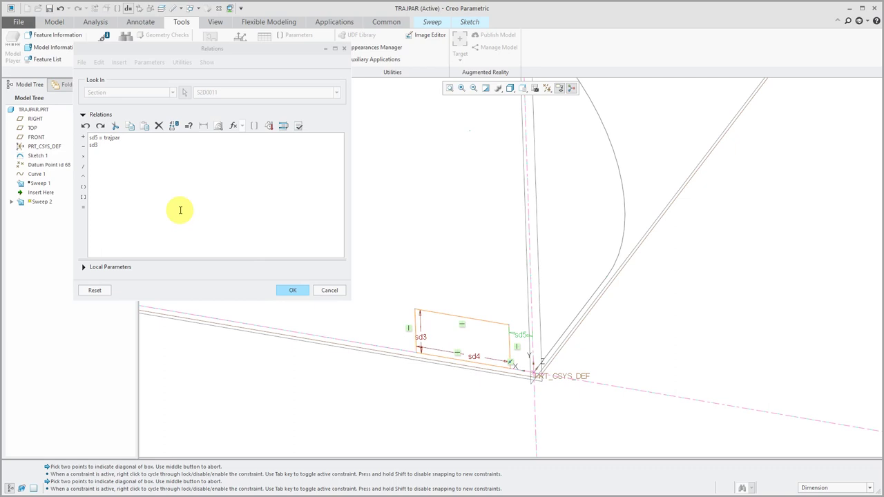
click(151, 146)
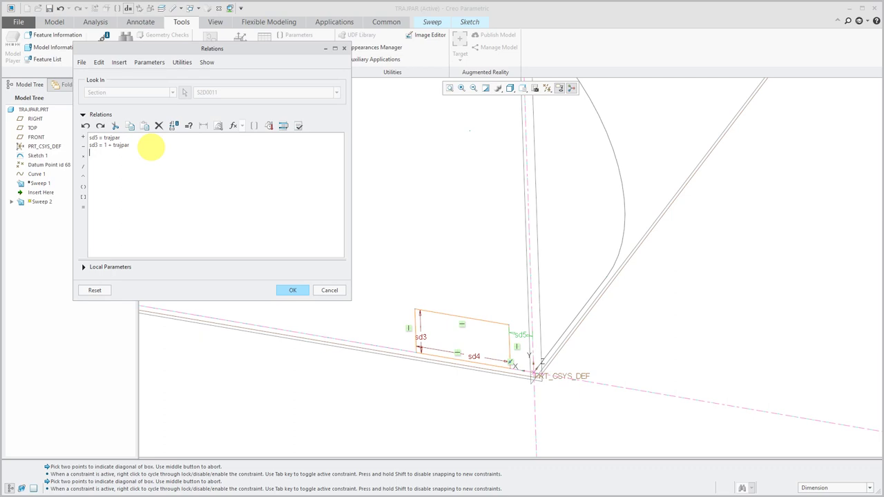
click(473, 356)
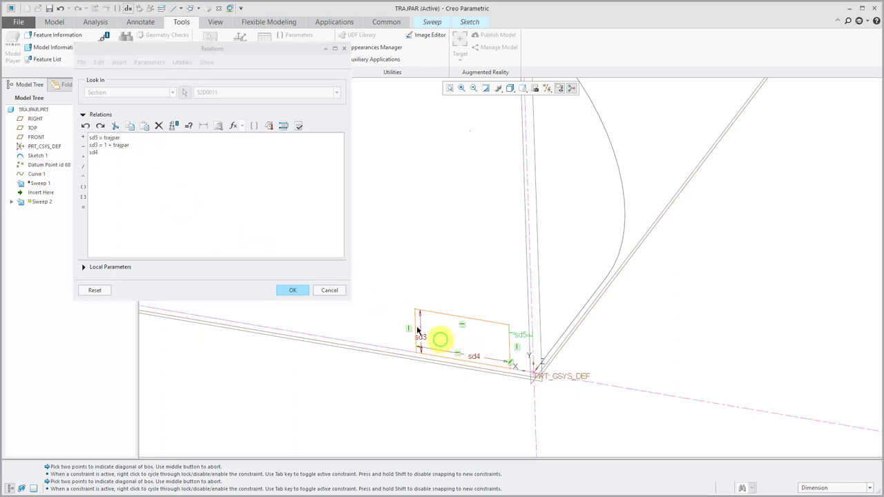
click(171, 163)
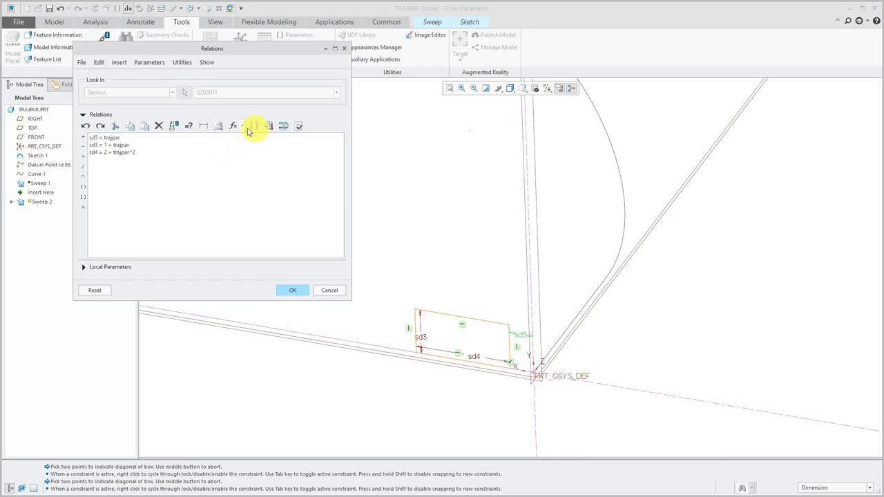
click(233, 125)
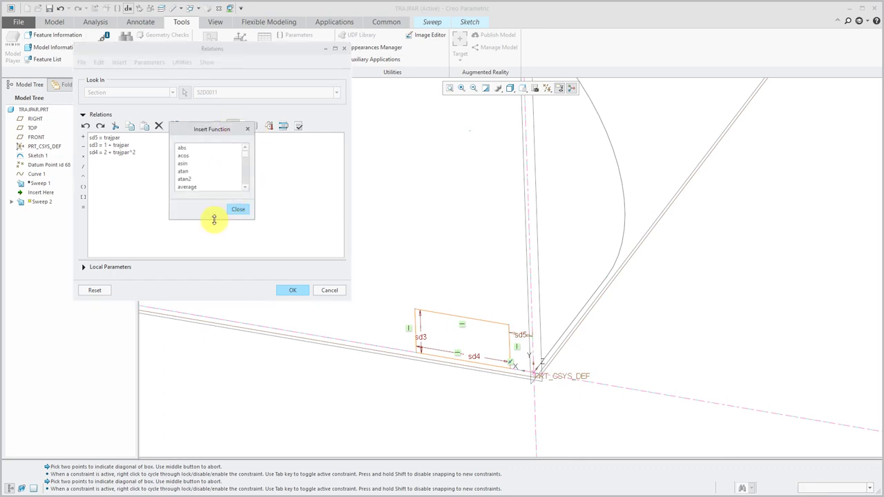
drag(214, 220, 200, 414)
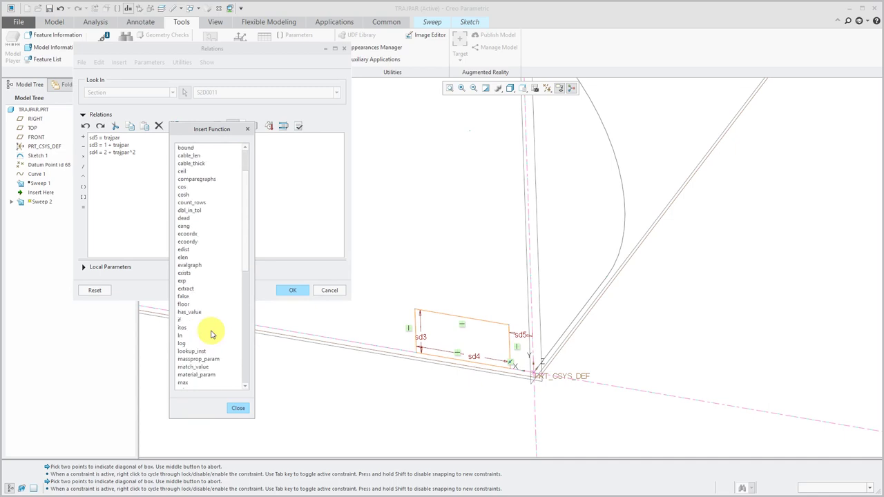
scroll(212, 334, down, 11)
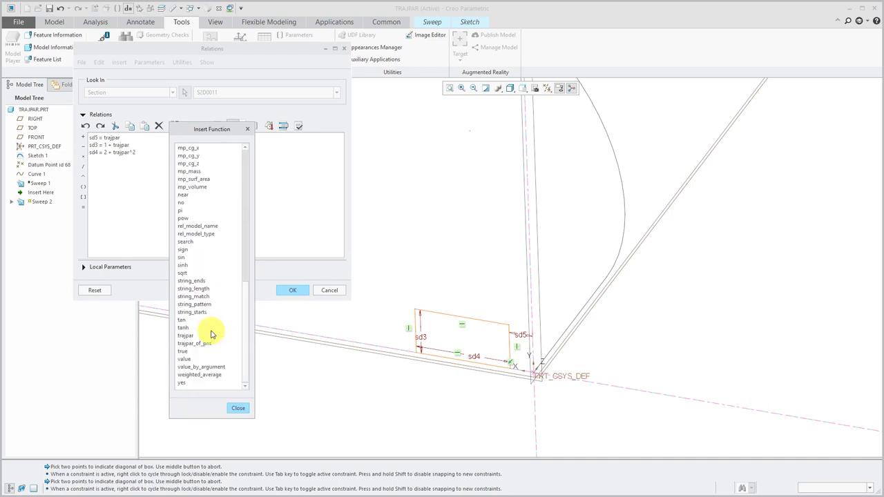
drag(243, 345, 247, 173)
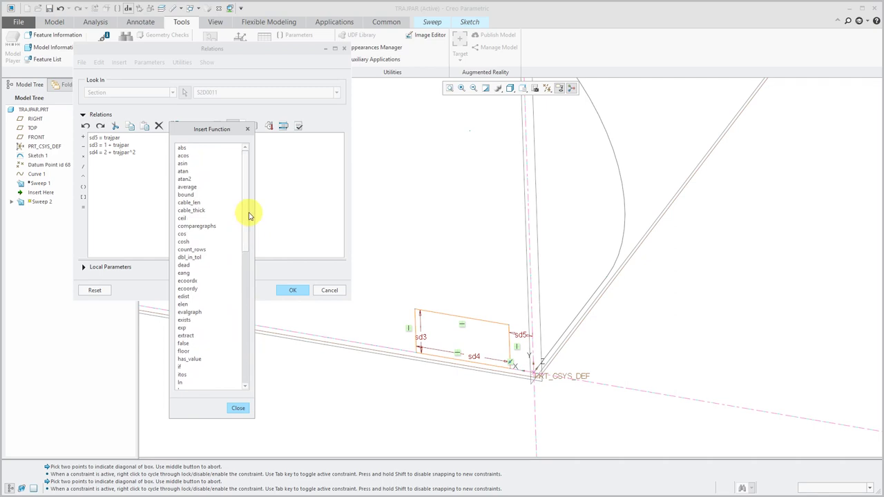
click(237, 409)
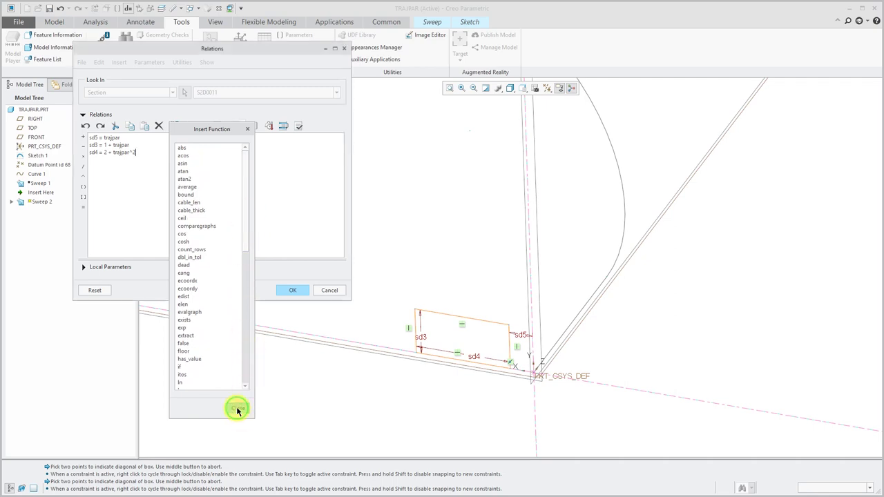
- Apply the relations and accept the section sketch to preview the curved rectangular sweep
click(292, 290)
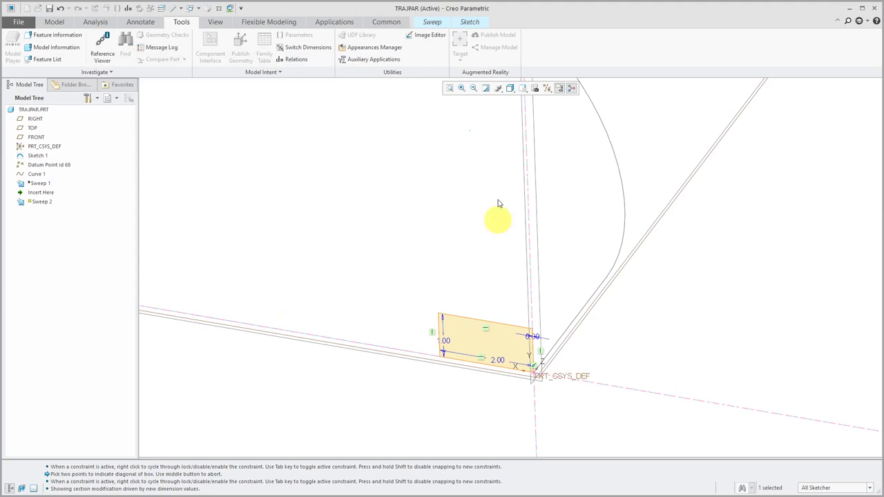
click(474, 22)
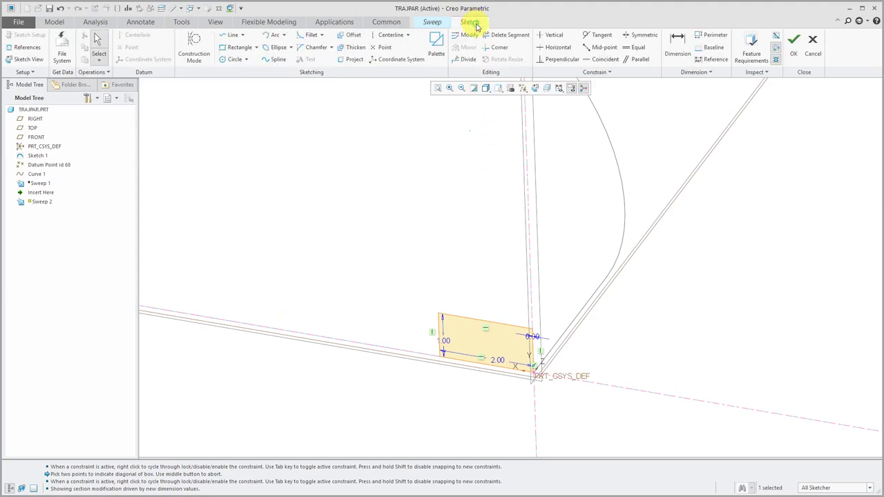
click(794, 44)
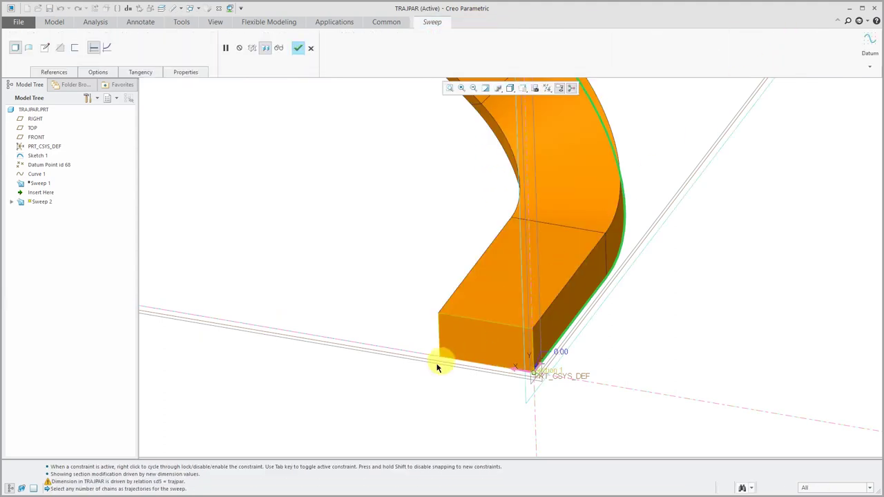
mouse_move(460, 297)
middle_down()
mouse_move(438, 278)
mouse_move(409, 282)
mouse_move(425, 290)
mouse_move(412, 297)
mouse_move(417, 373)
middle_up()
scroll(420, 233, up, 3)
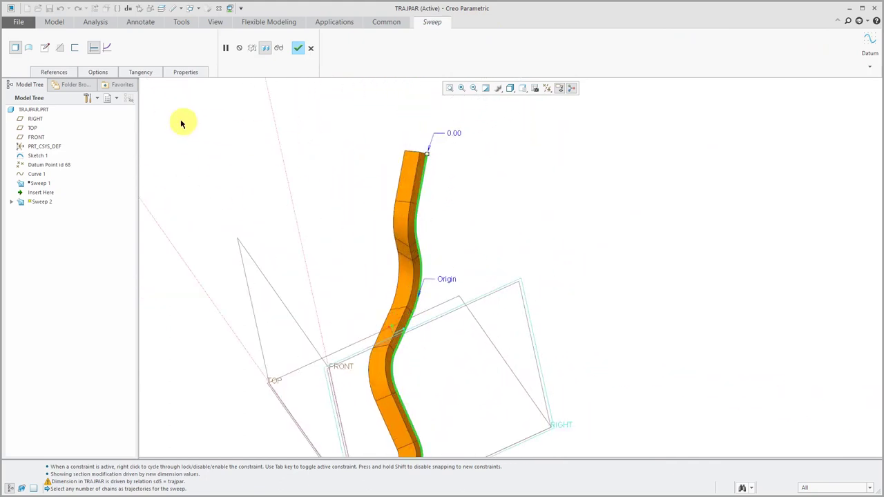
- Enable Variable Section, check the sweep from several angles, and finish it as Sweep 2
click(107, 48)
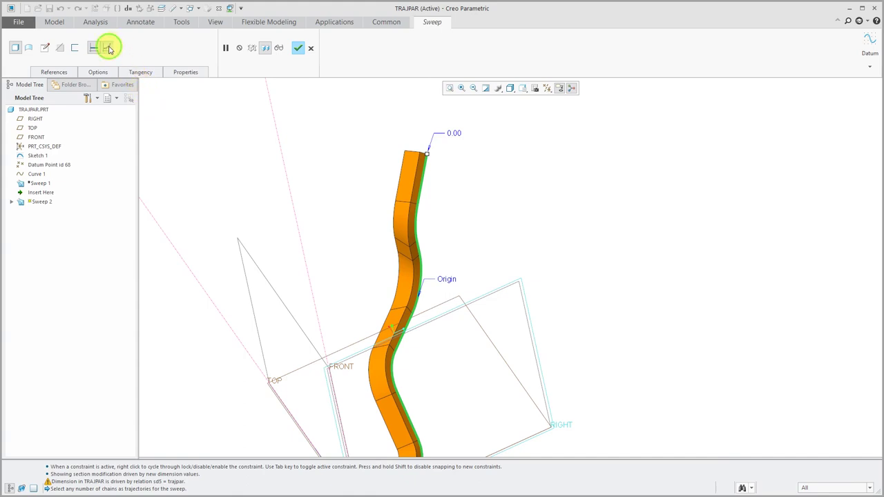
scroll(506, 155, down, 1)
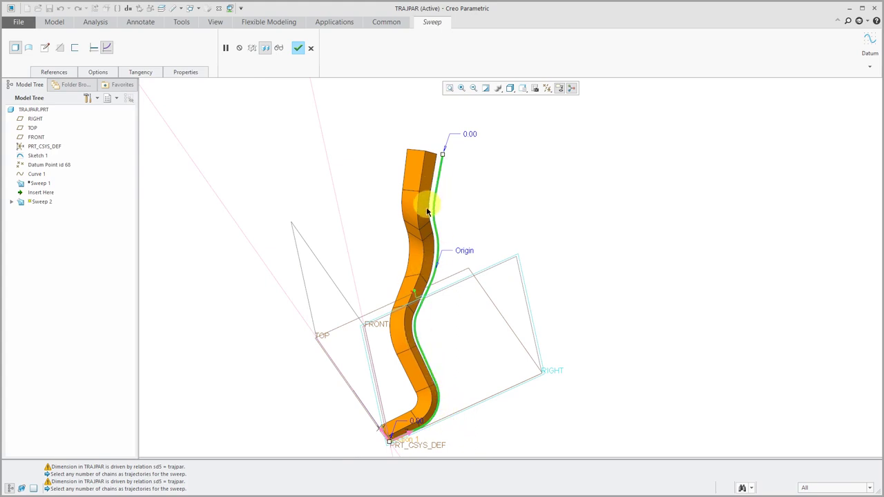
middle_drag(444, 220, 480, 286)
scroll(317, 282, down, 3)
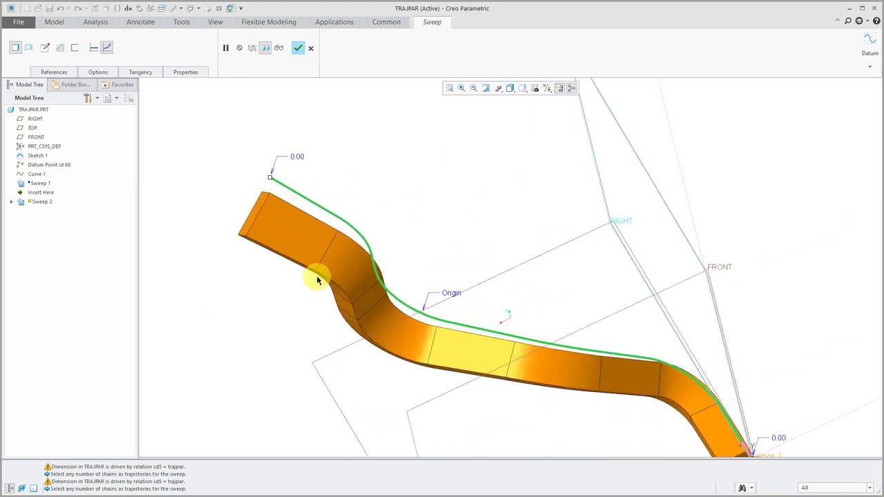
scroll(316, 276, up, 3)
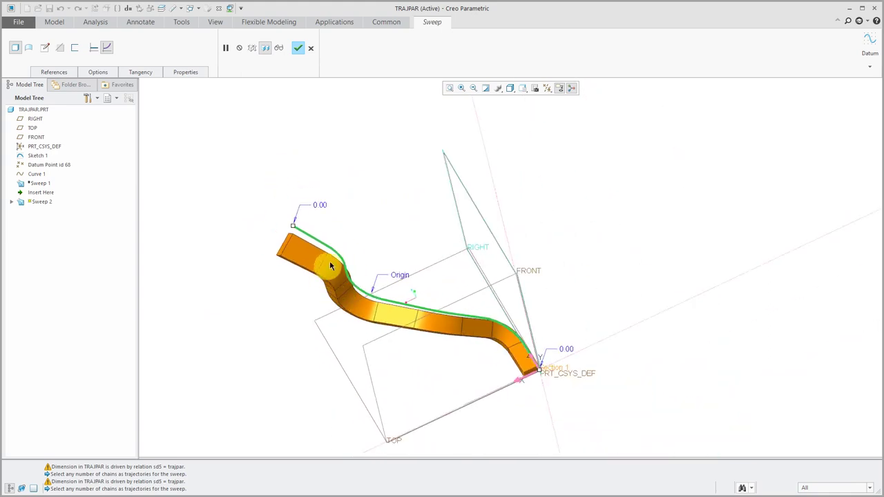
key(ctrl+d)
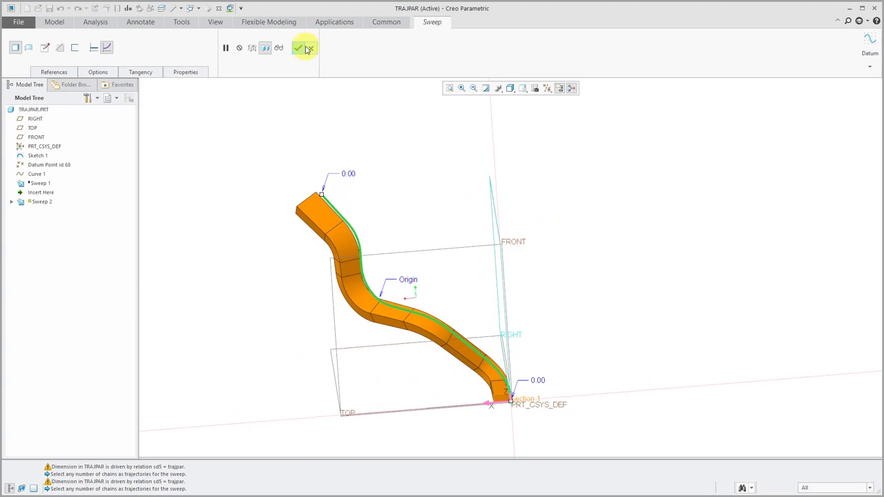
click(297, 48)
click(368, 359)
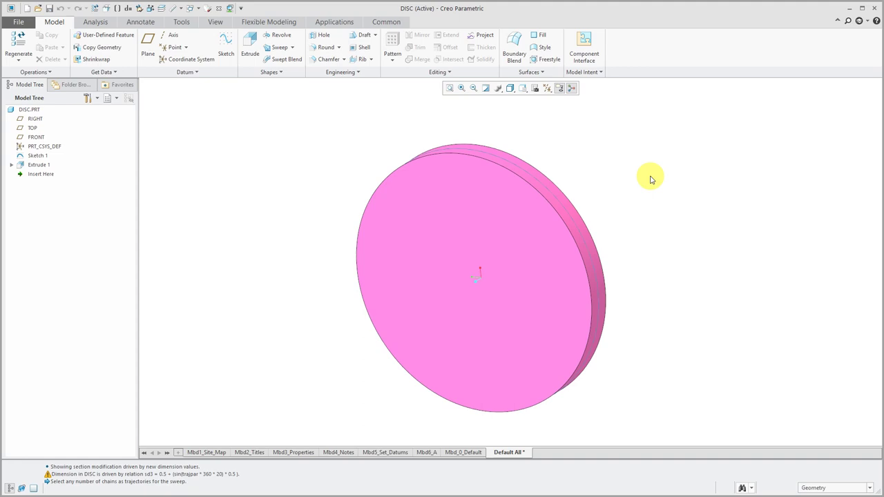
- Start a variable-section sweep along the disc's outer circular edge
click(288, 49)
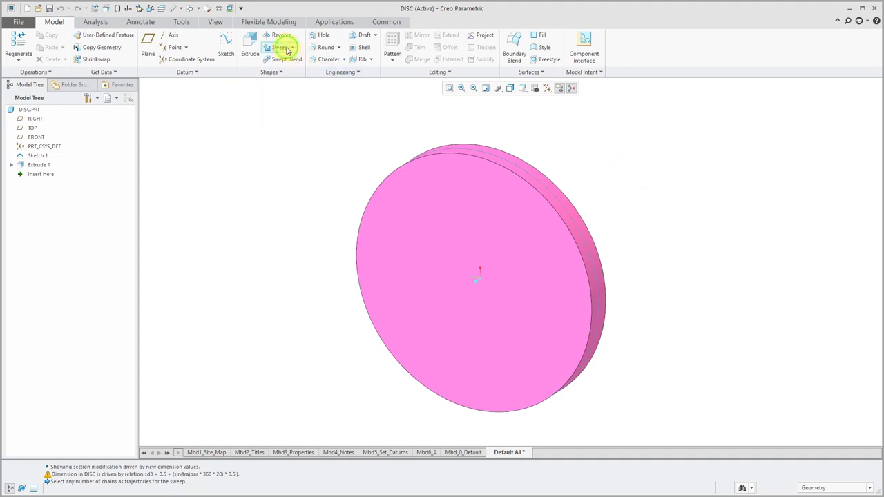
click(484, 158)
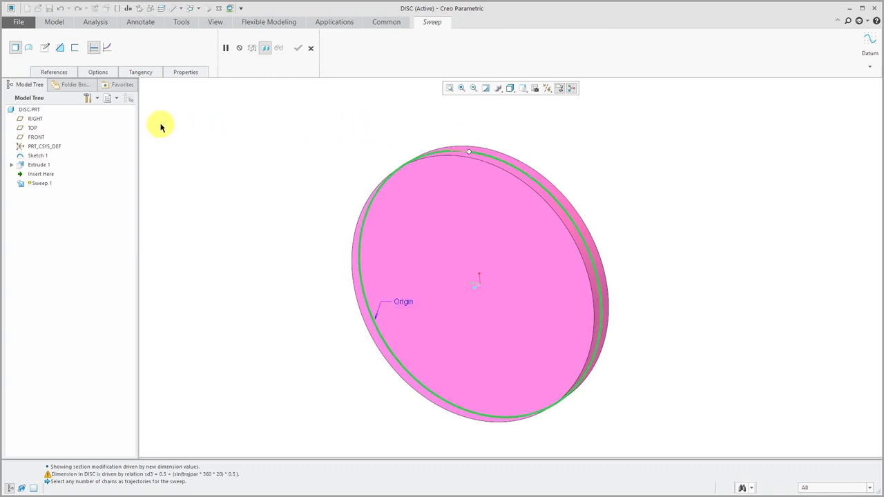
click(109, 51)
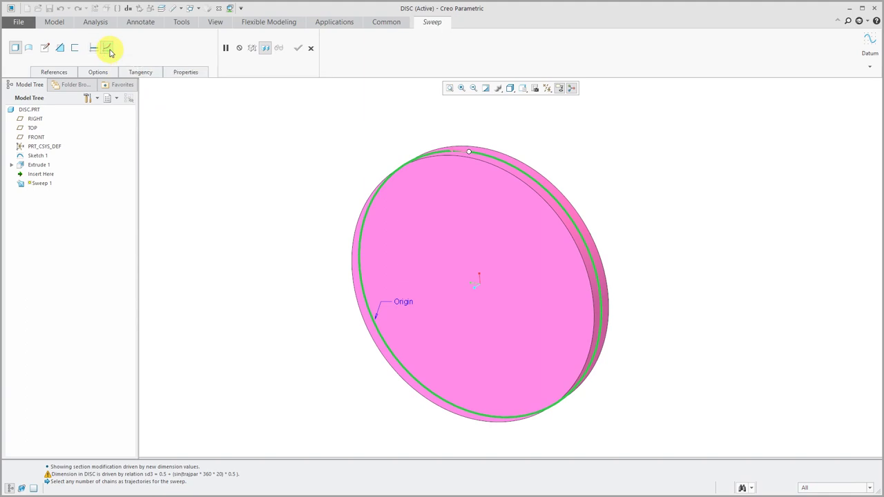
- Open the section sketch and add the disc's outer surface as a sketch reference
click(45, 48)
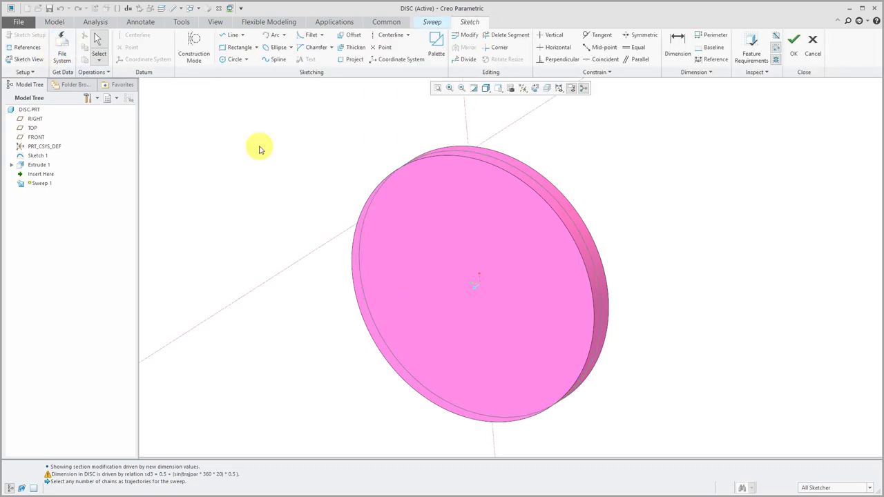
right_click(554, 141)
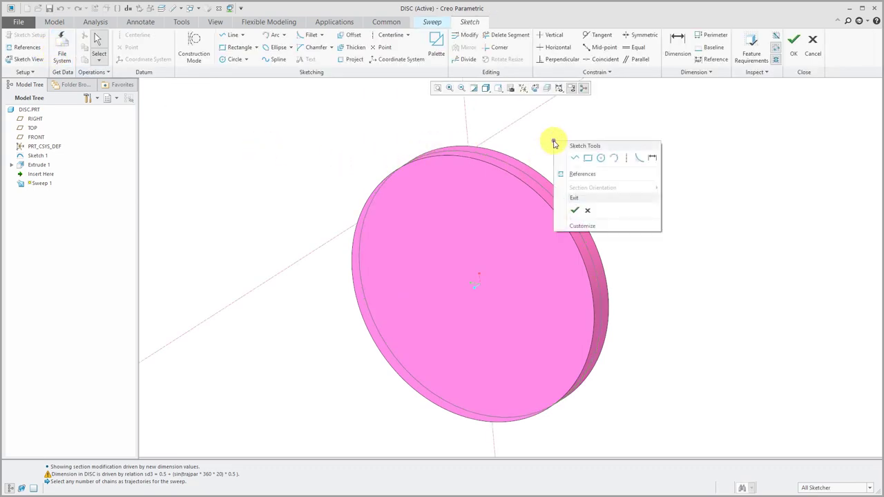
click(584, 177)
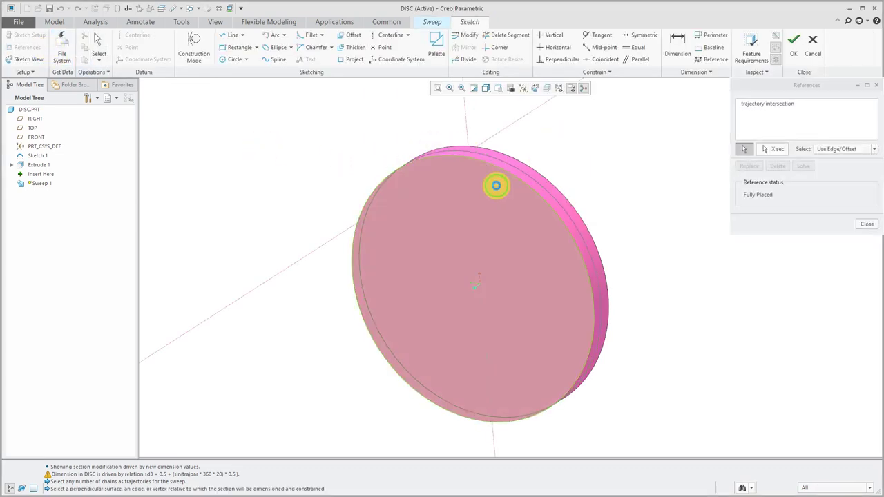
scroll(497, 176, up, 3)
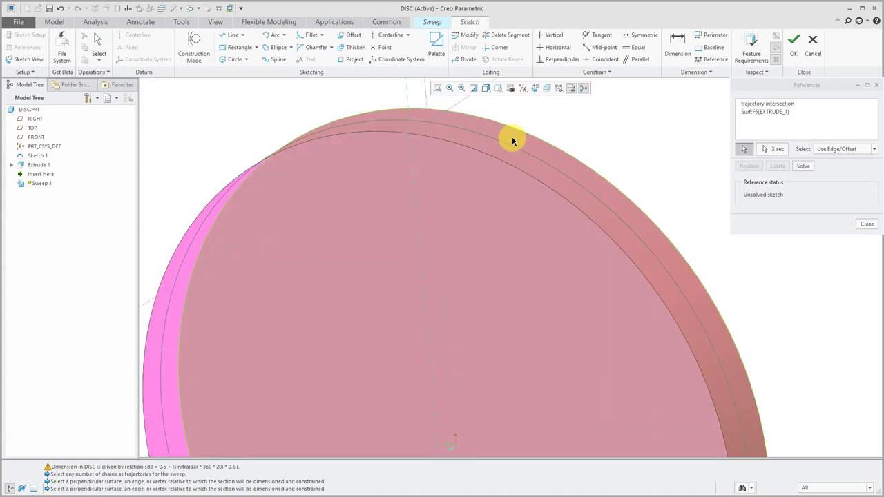
click(511, 139)
click(866, 224)
scroll(444, 336, down, 3)
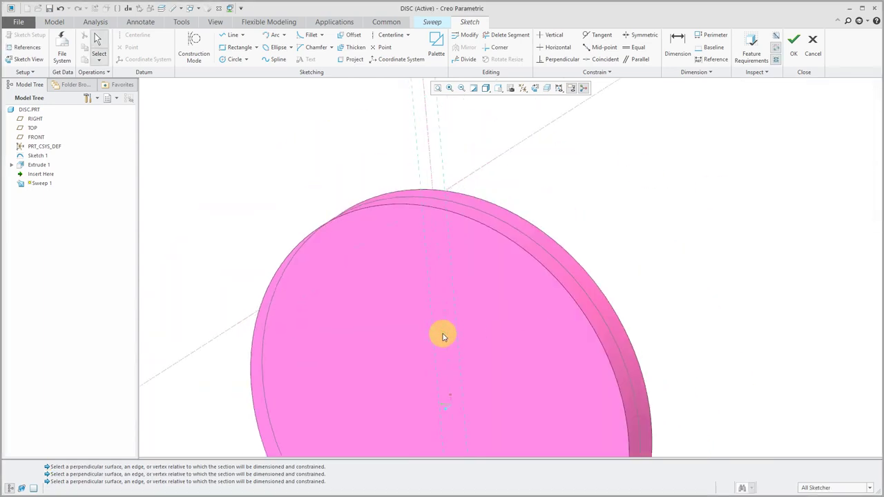
scroll(401, 157, up, 2)
- Draw a small rectangle at the disc's top edge and set its dimension to 0.5
right_click(392, 164)
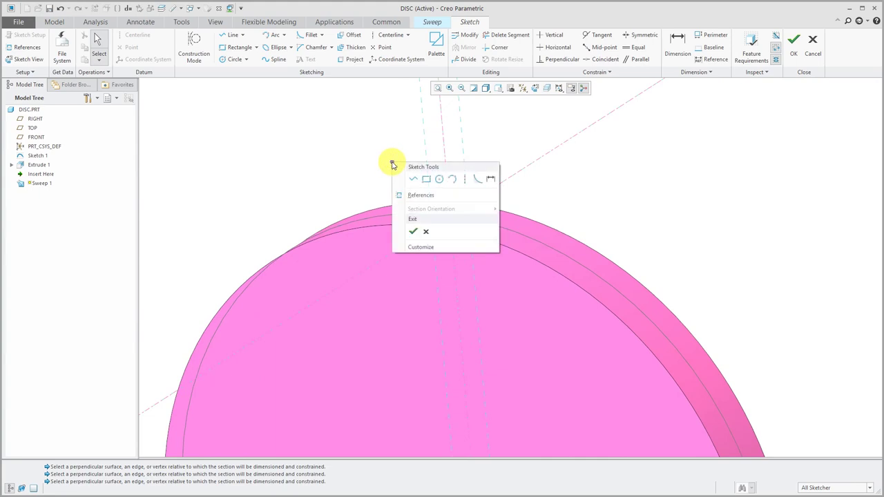
click(426, 180)
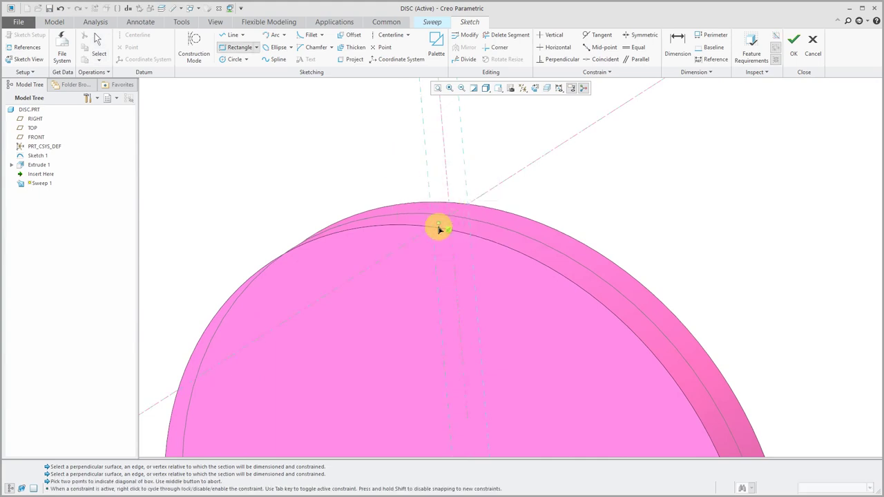
click(436, 233)
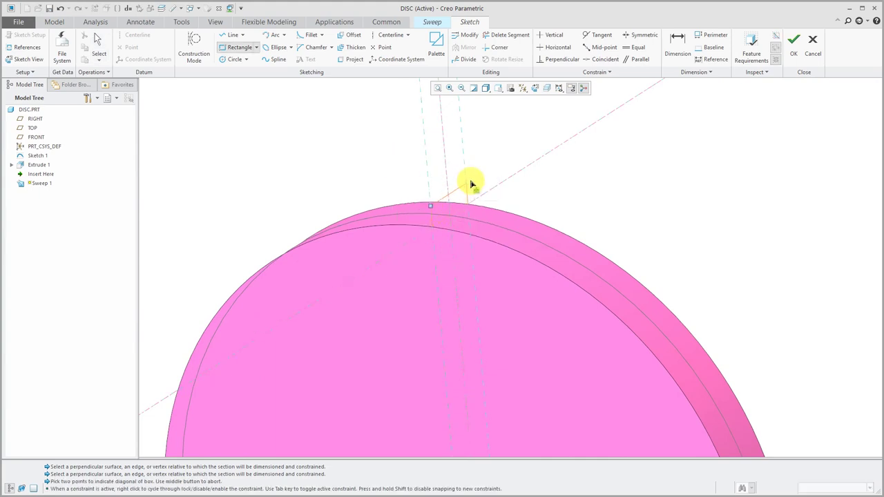
click(491, 172)
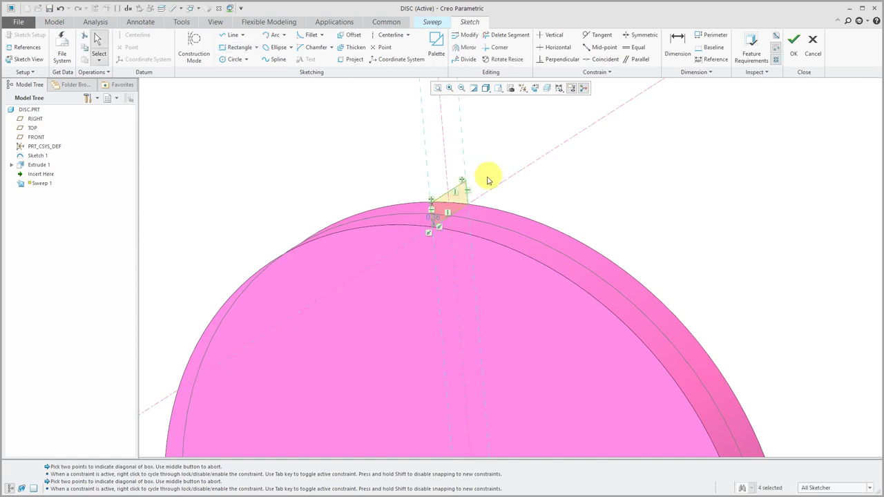
double_click(436, 219)
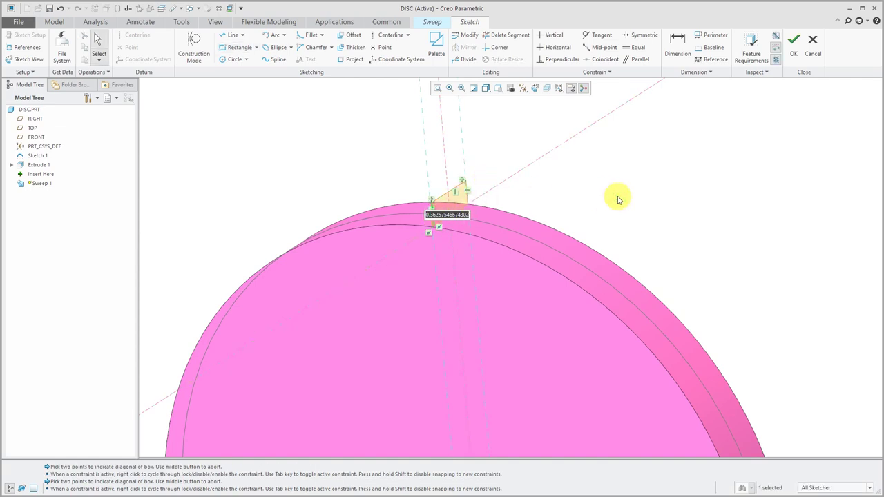
text(0.5)
key(Return)
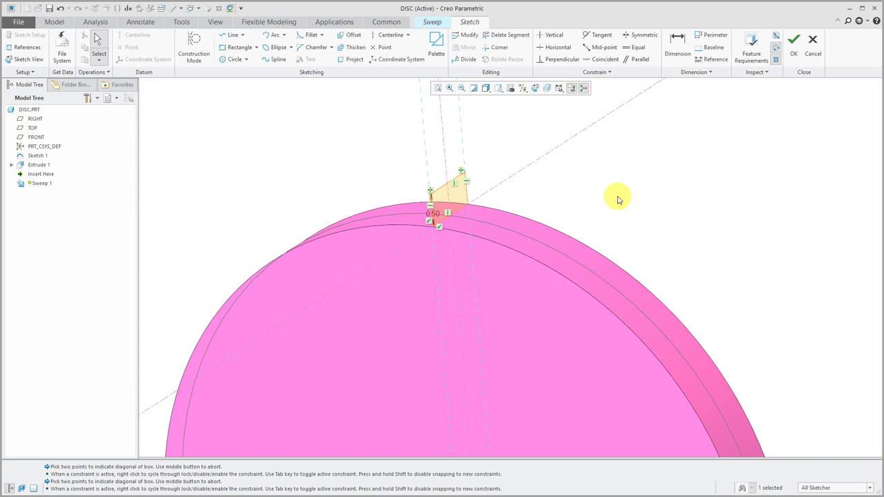
- Add the relation sd3 = 0.5 + (sin(trajpar * 360 * 20) * 0.5) and apply it
click(181, 21)
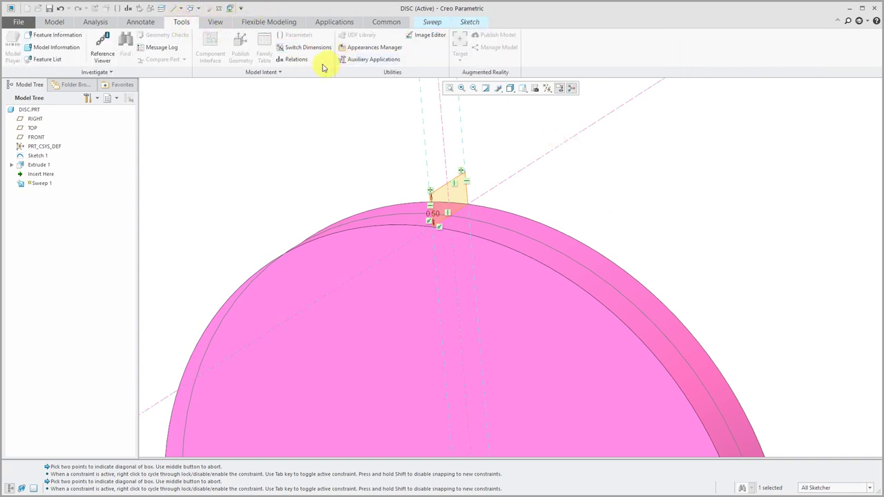
click(297, 61)
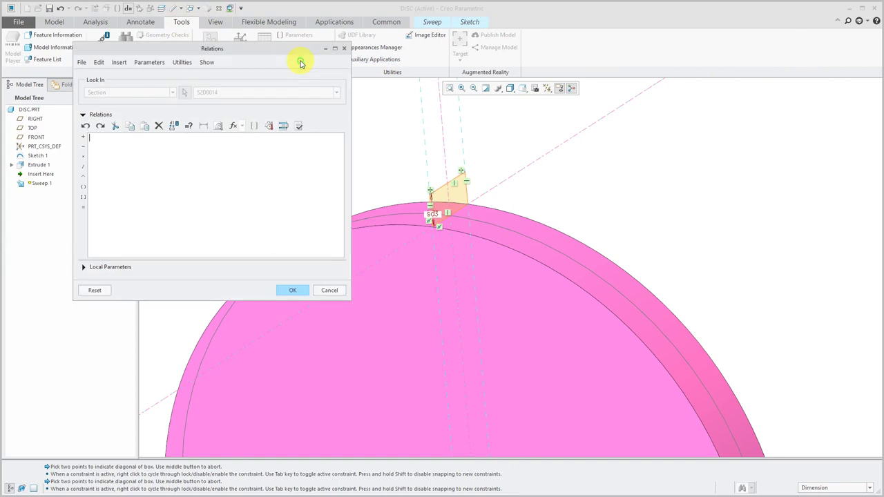
click(436, 217)
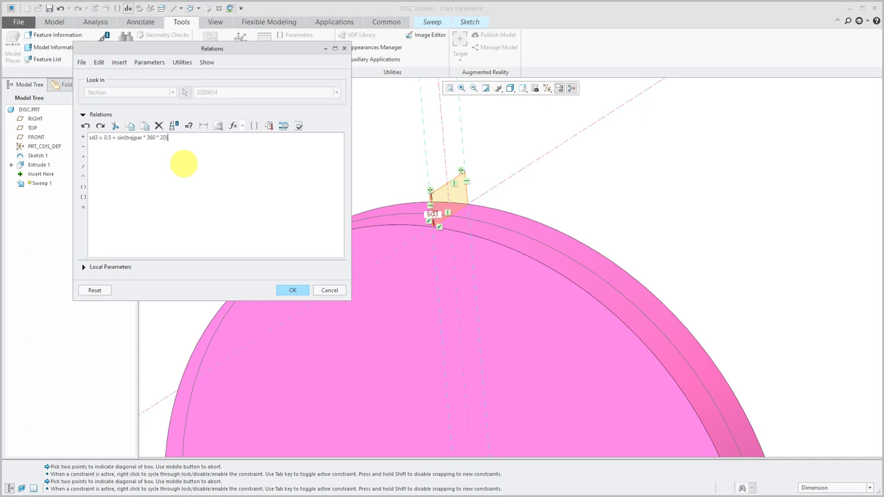
drag(104, 138, 118, 138)
click(149, 175)
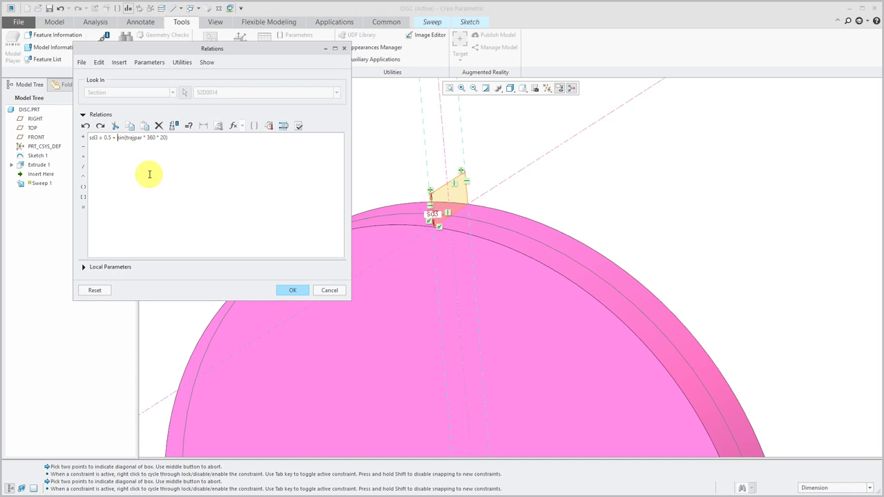
text(()
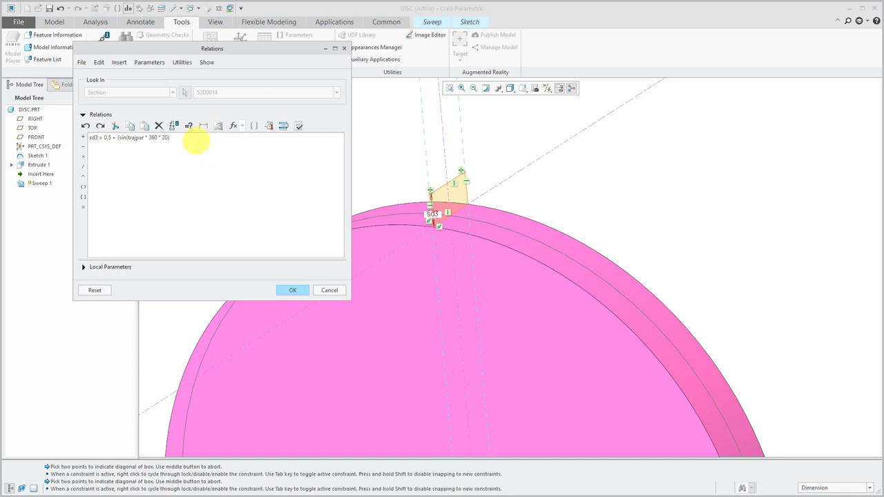
text( * 0.5)
click(292, 289)
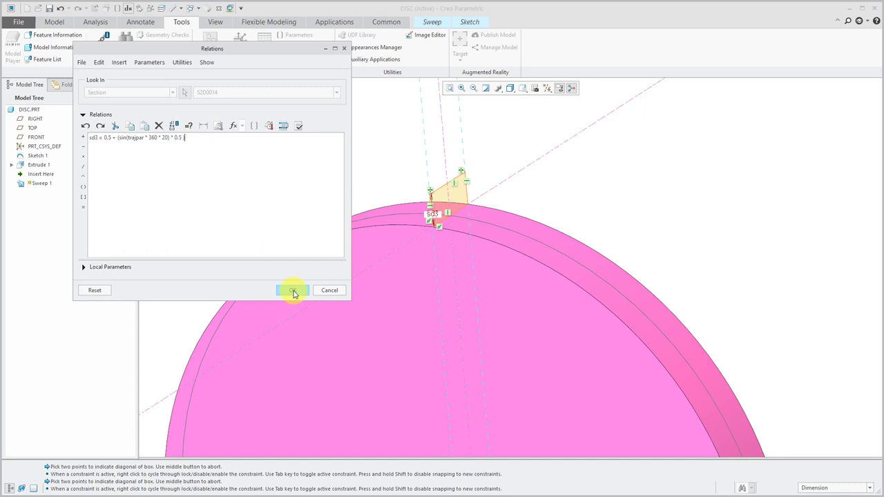
- Finish the section and complete the sweep, giving the disc a rim of 20 sine-wave teeth
click(469, 22)
click(793, 43)
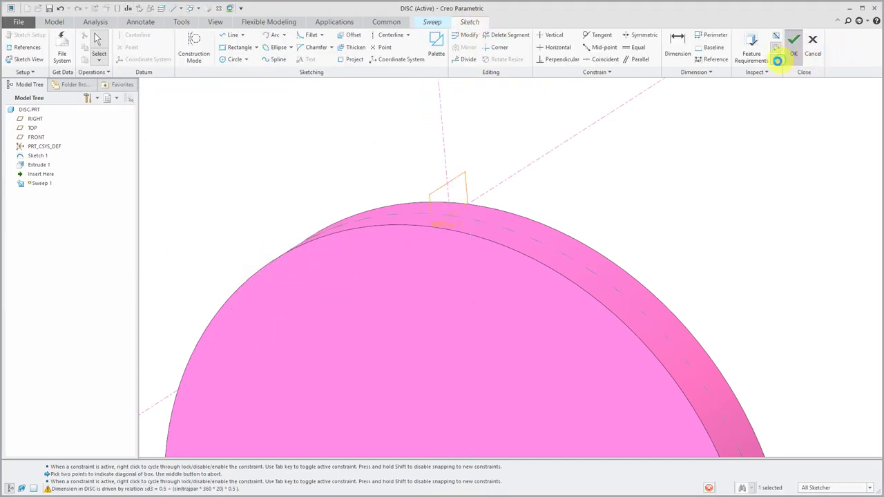
scroll(558, 253, down, 5)
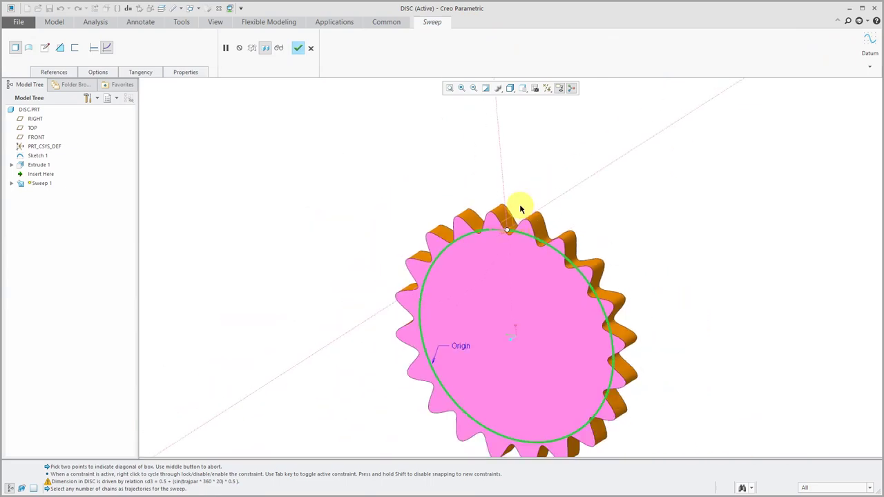
middle_drag(548, 314, 557, 207)
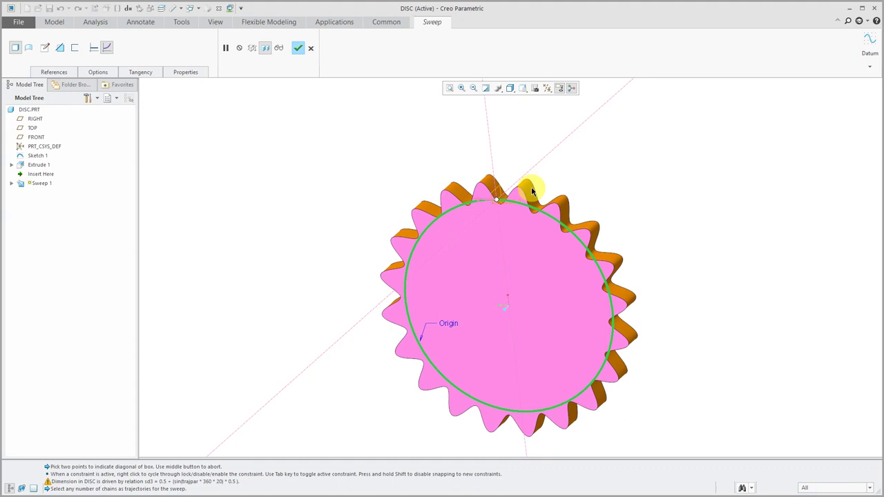
click(297, 51)
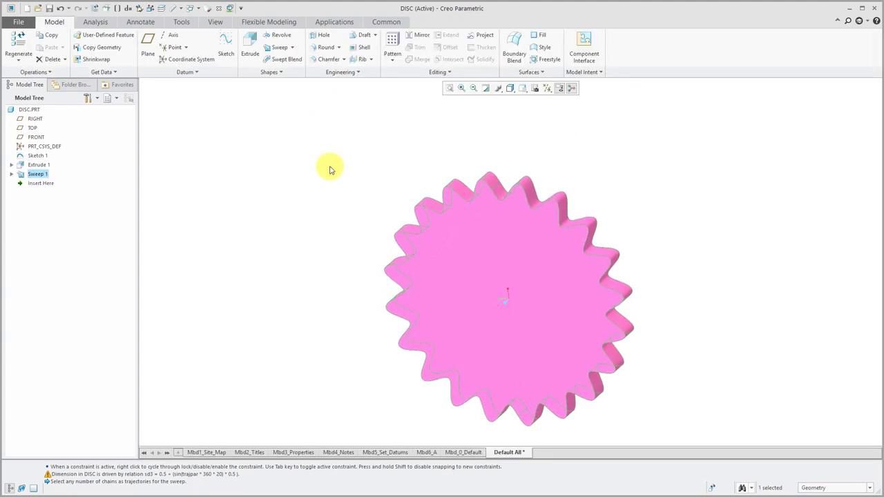